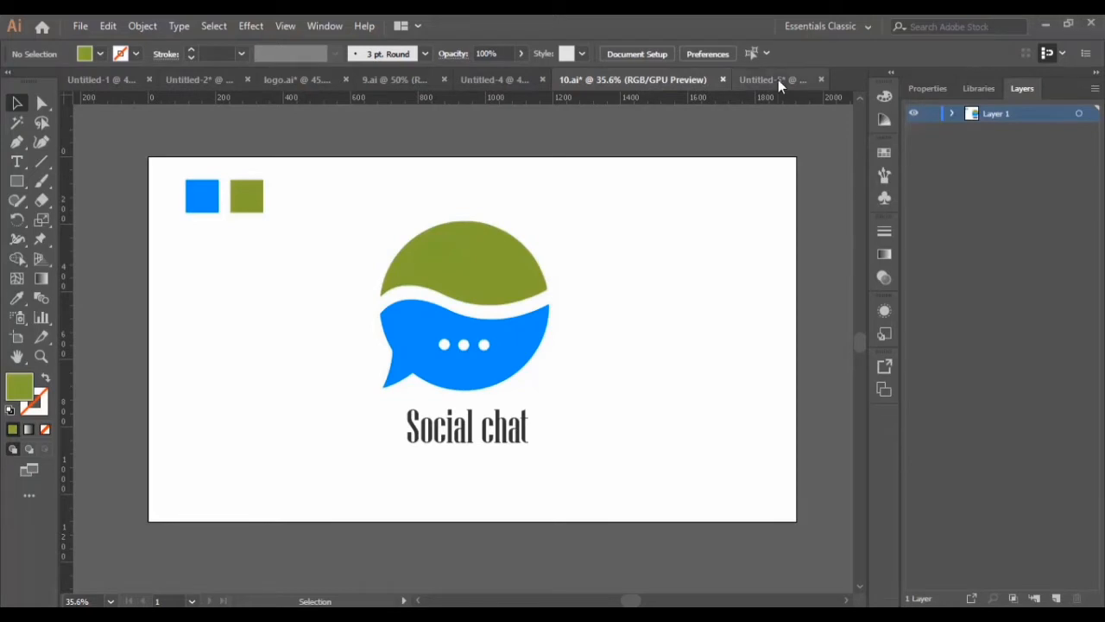
Step: Draw a circle near the middle of the Untitled-5 artboard and fill it with the blue swatch square's colour
{"action": "left_click", "coordinate": [778, 79]}
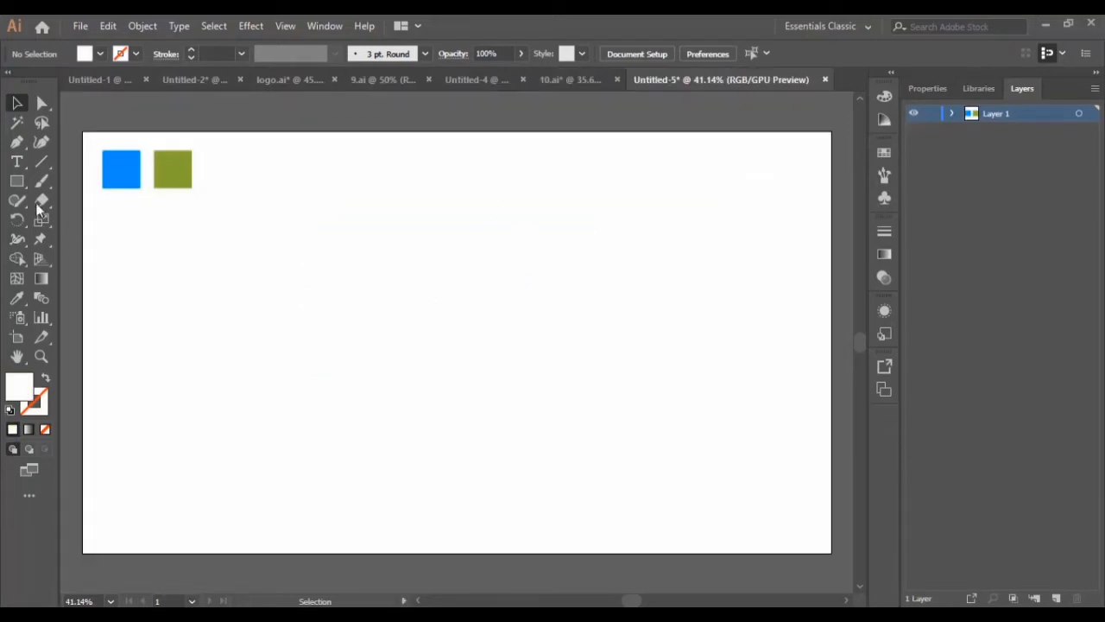
{"action": "left_click_drag", "start_coordinate": [19, 185], "coordinate": [95, 222]}
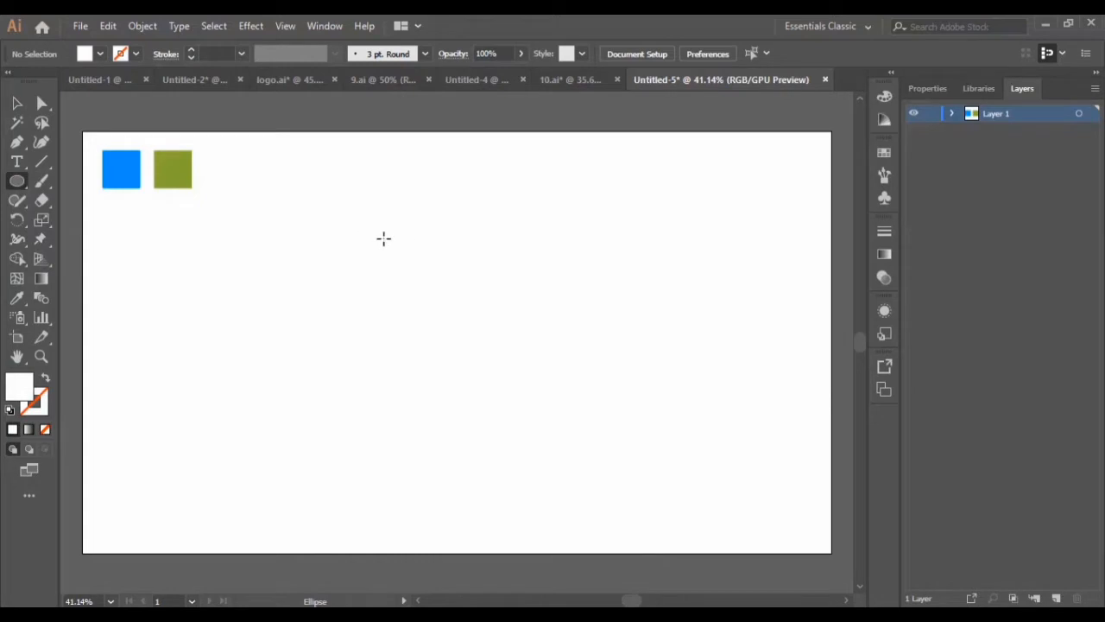
{"action": "left_click_drag", "start_coordinate": [384, 239], "coordinate": [603, 445]}
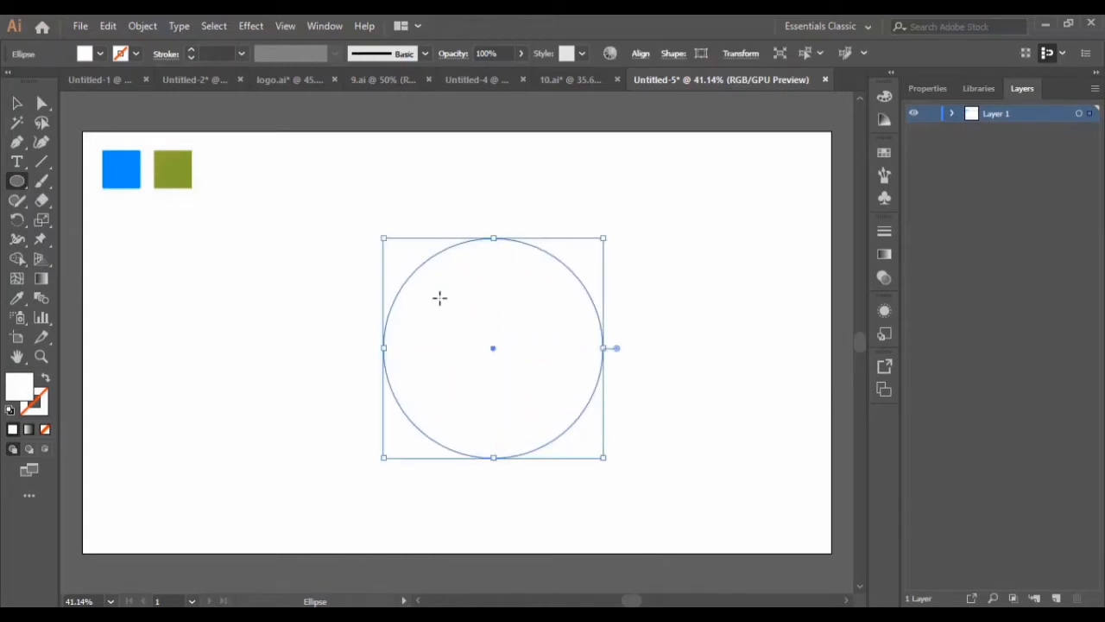
{"action": "left_click", "coordinate": [19, 298]}
{"action": "left_click", "coordinate": [131, 184]}
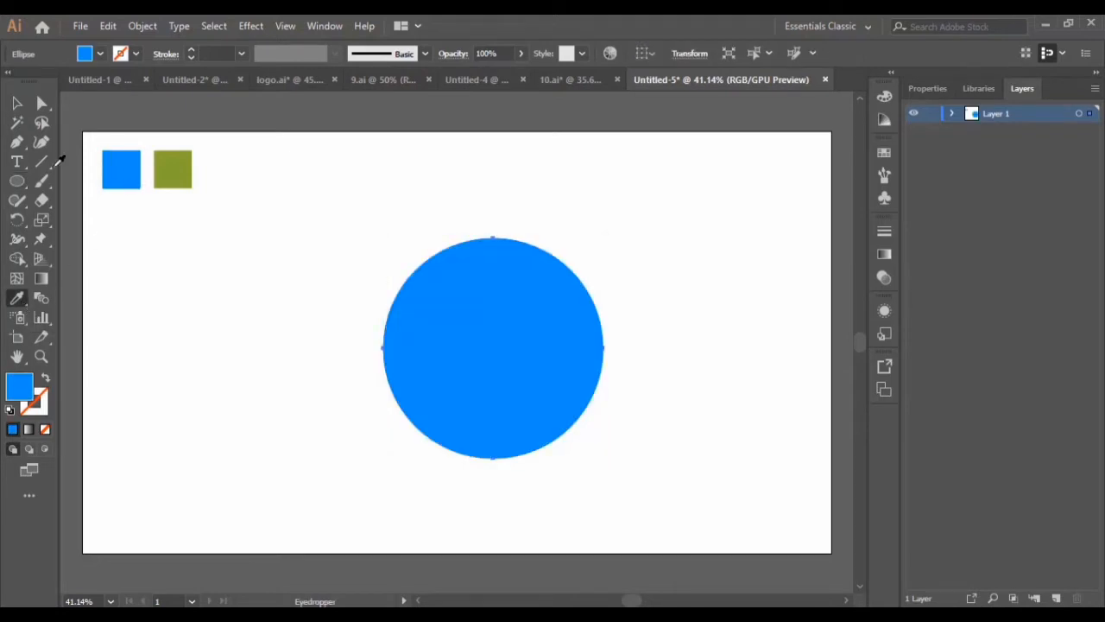
Step: Move the blue circle slightly up and to the left on the artboard, and deselect it
{"action": "left_click", "coordinate": [16, 103]}
{"action": "left_click", "coordinate": [565, 355]}
{"action": "left_click_drag", "start_coordinate": [571, 340], "coordinate": [562, 306]}
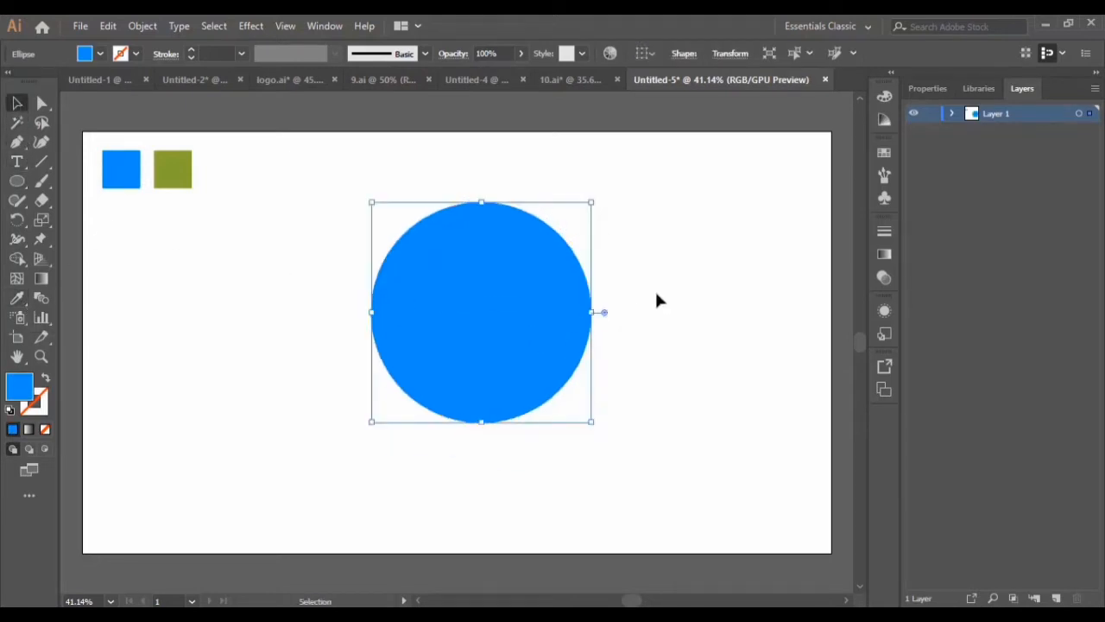
{"action": "left_click", "coordinate": [122, 316]}
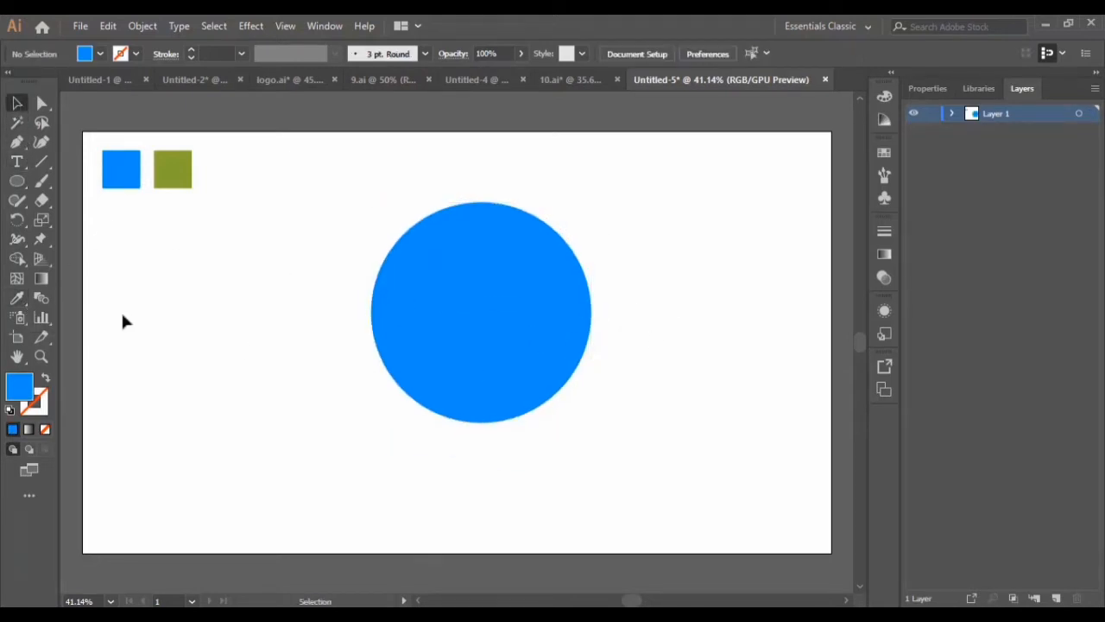
Step: Draw an S-shaped curve with the Pen tool across the circle's middle, extending slightly past both edges
{"action": "left_click", "coordinate": [17, 142]}
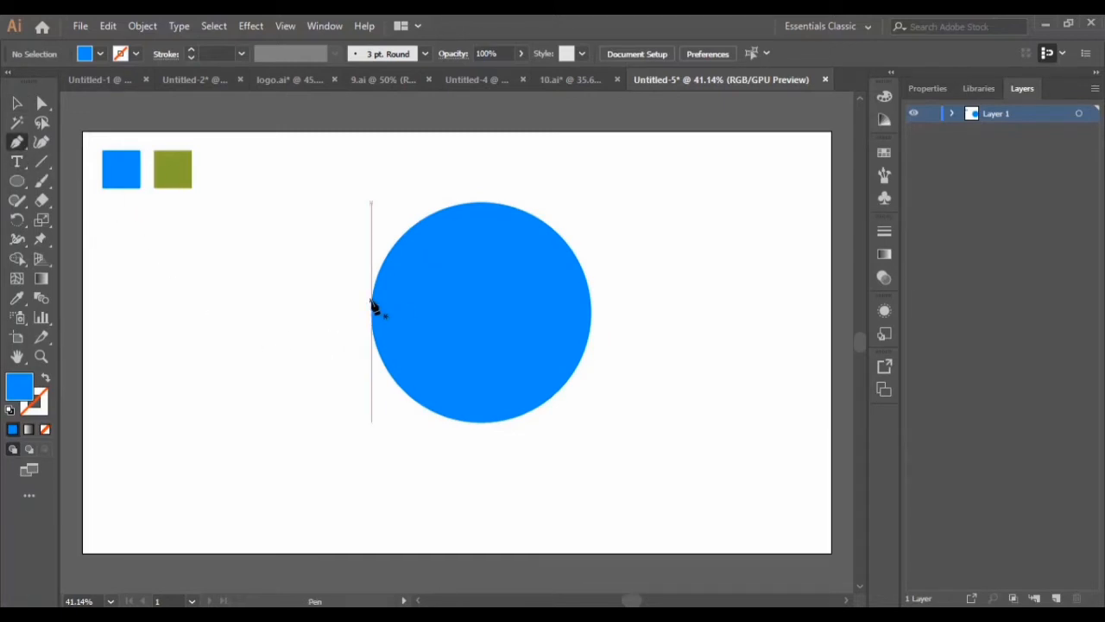
{"action": "left_click", "coordinate": [350, 301]}
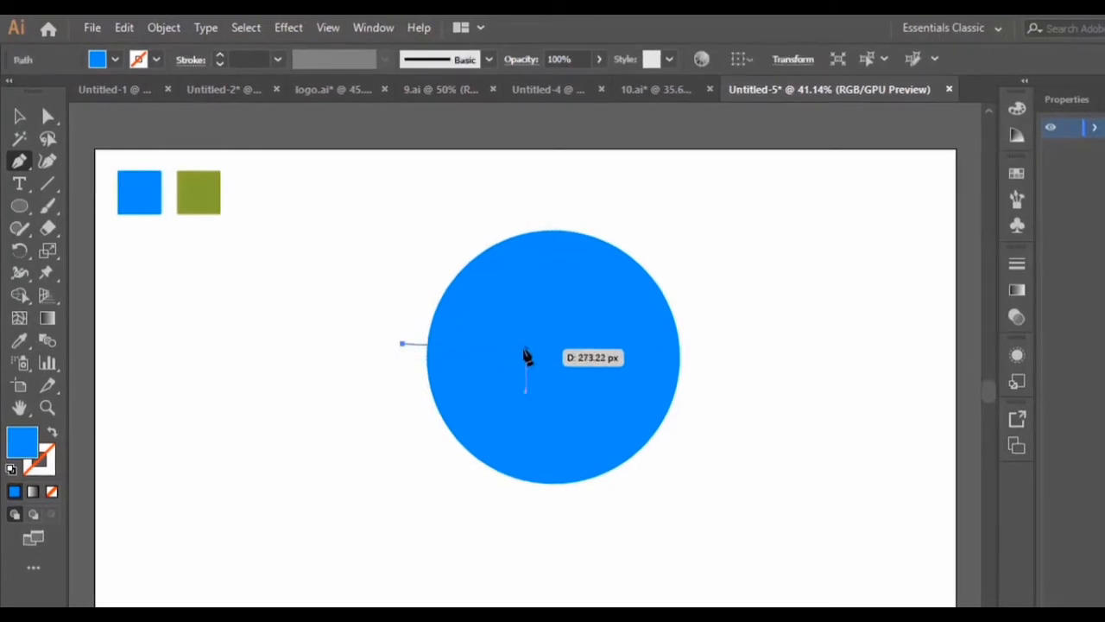
{"action": "left_click", "coordinate": [530, 344]}
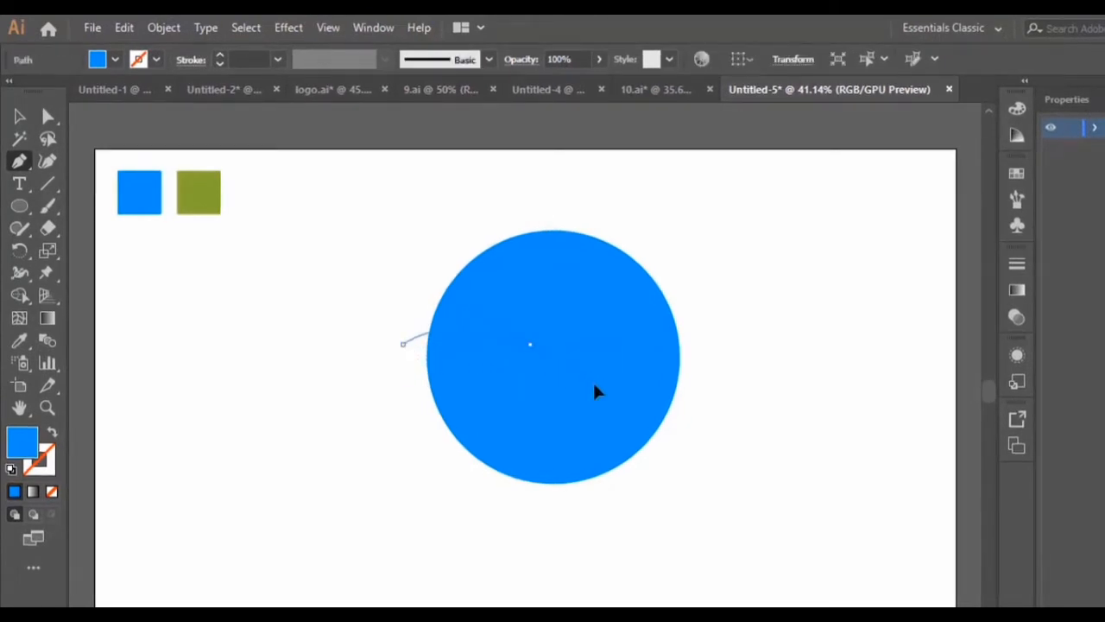
{"action": "left_click_drag", "start_coordinate": [596, 391], "coordinate": [704, 339]}
{"action": "left_click", "coordinate": [702, 334]}
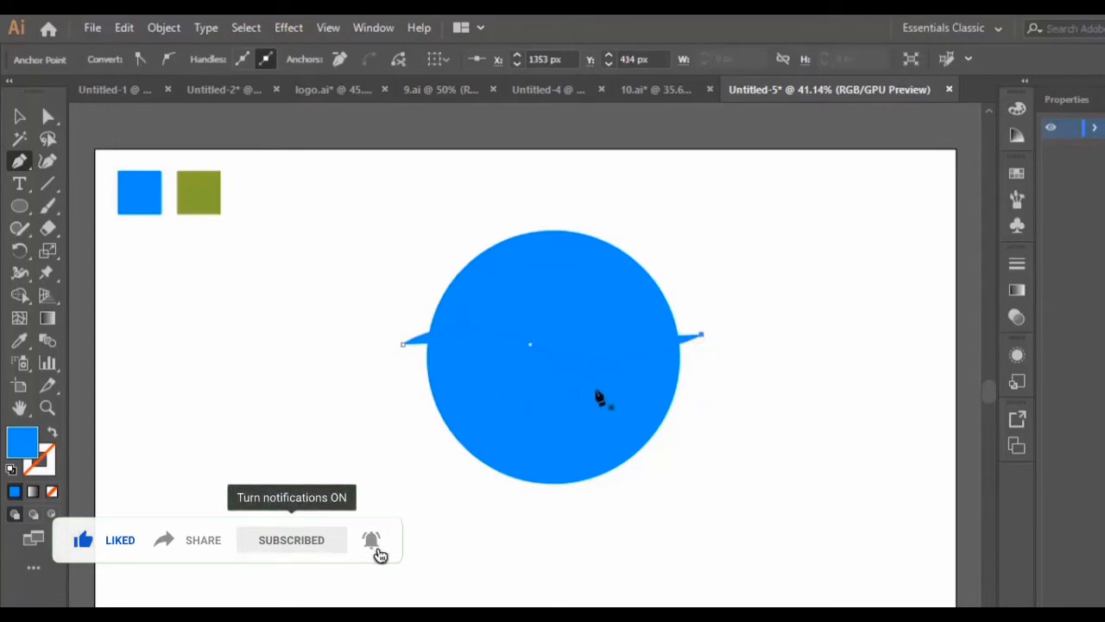
Step: Remove the curve's fill and give it a black 000000 stroke
{"action": "left_click", "coordinate": [53, 432]}
{"action": "left_click", "coordinate": [44, 467]}
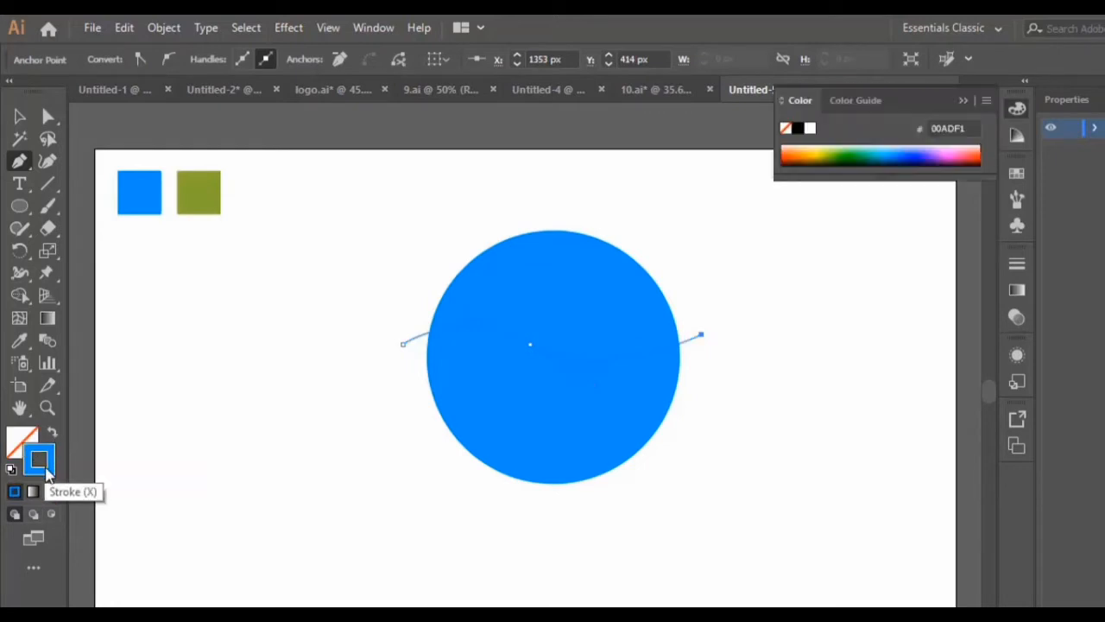
{"action": "double_click", "coordinate": [40, 466]}
{"action": "left_click_drag", "start_coordinate": [702, 494], "coordinate": [676, 508]}
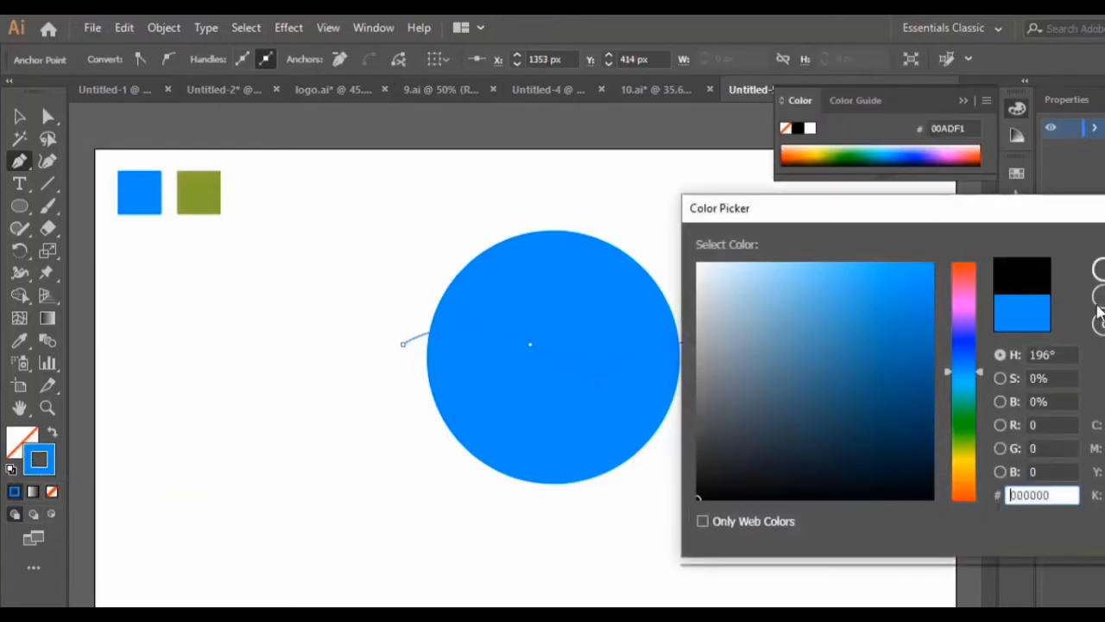
{"action": "left_click", "coordinate": [1098, 270]}
{"action": "left_click", "coordinate": [19, 116]}
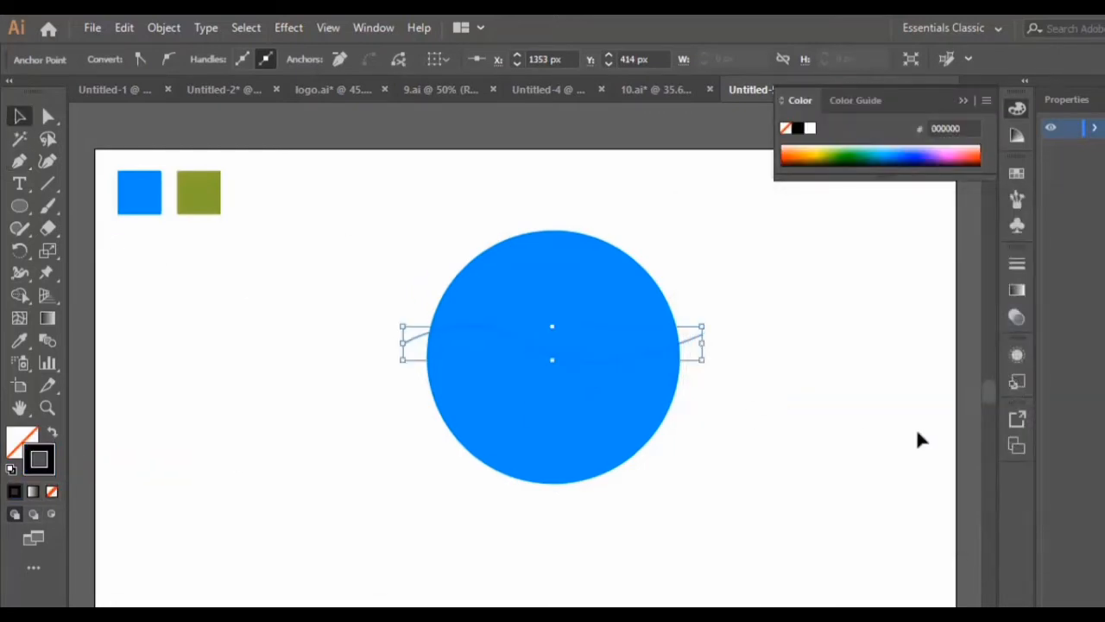
{"action": "left_click", "coordinate": [829, 453]}
{"action": "left_click", "coordinate": [648, 356]}
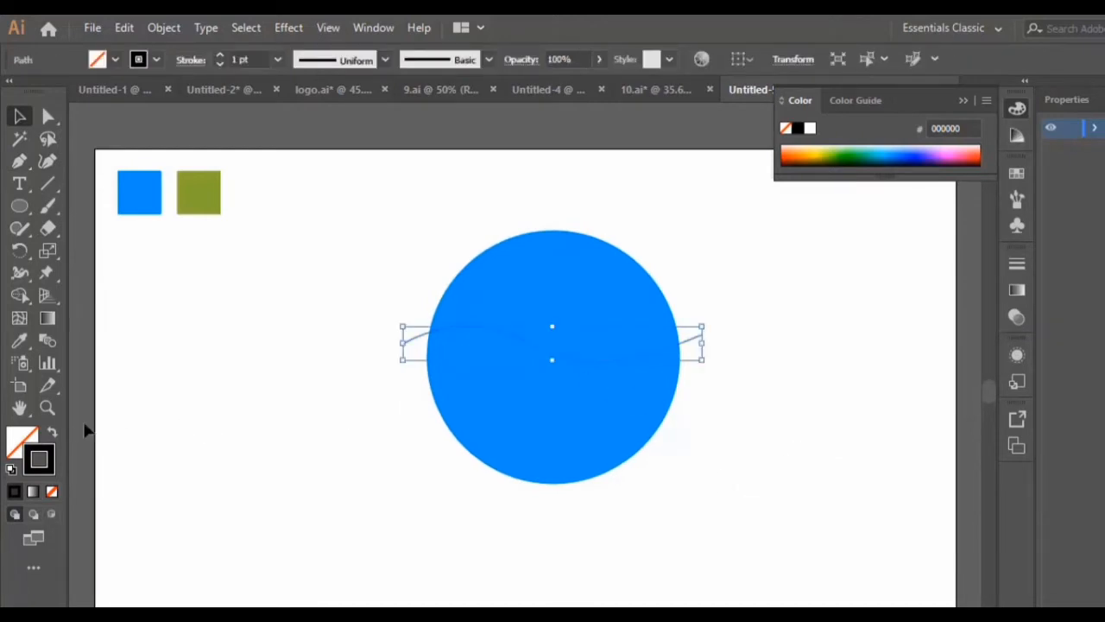
{"action": "left_click", "coordinate": [47, 408]}
{"action": "left_click", "coordinate": [565, 363]}
{"action": "left_click", "coordinate": [518, 386]}
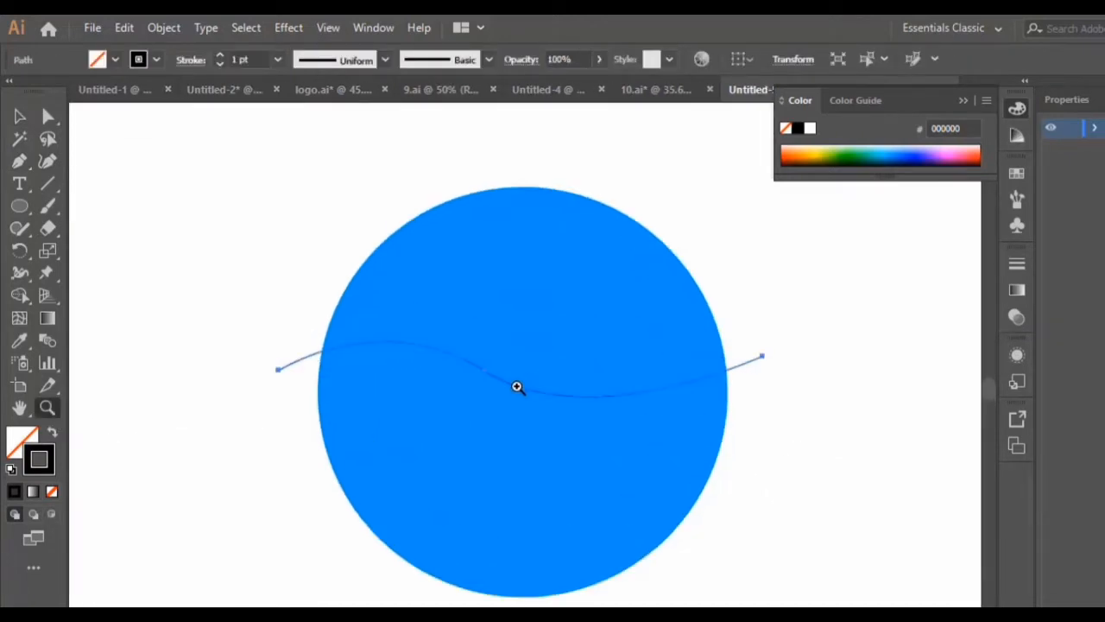
{"action": "scroll", "coordinate": [528, 382], "scroll_direction": "down", "scroll_amount": 3}
{"action": "left_click", "coordinate": [19, 115]}
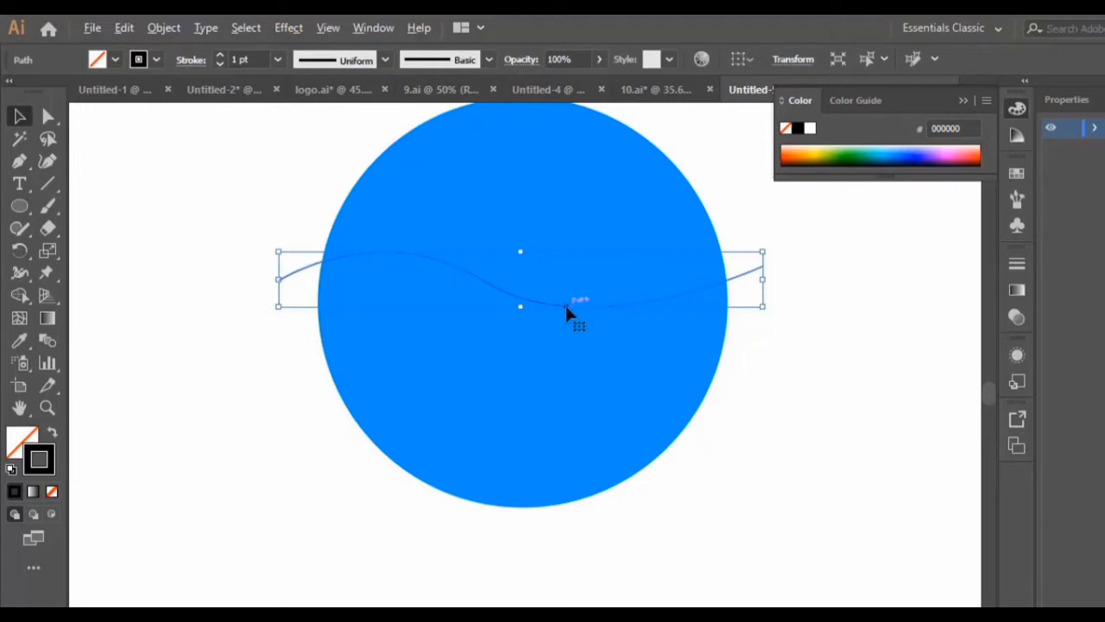
{"action": "left_click_drag", "start_coordinate": [566, 313], "coordinate": [579, 325]}
{"action": "key", "text": "Delete"}
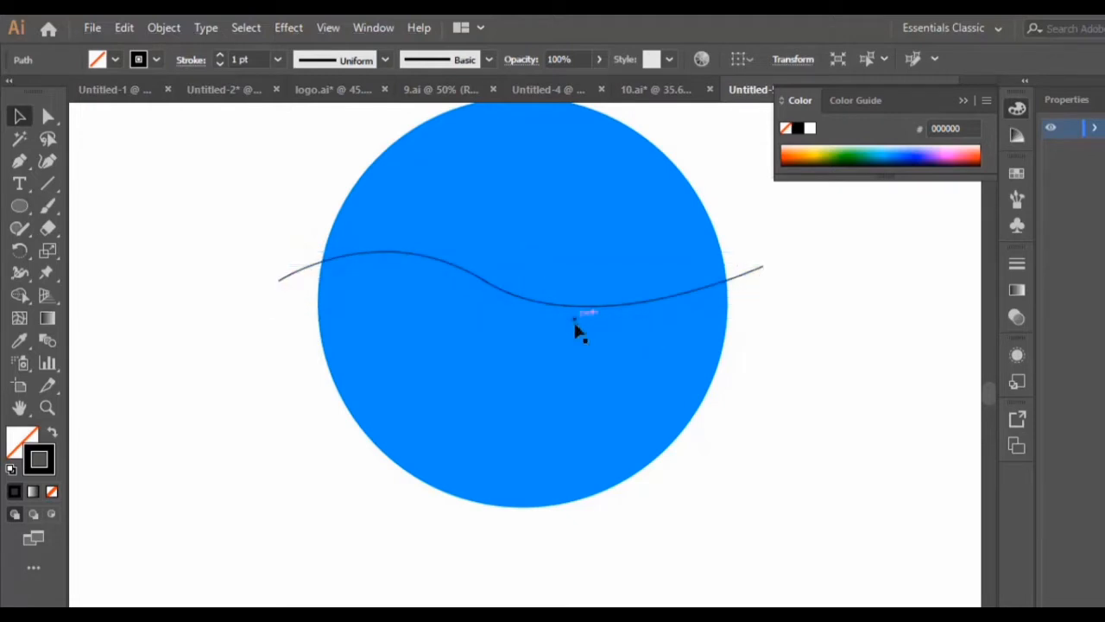
{"action": "scroll", "coordinate": [576, 337], "scroll_direction": "up", "scroll_amount": 2}
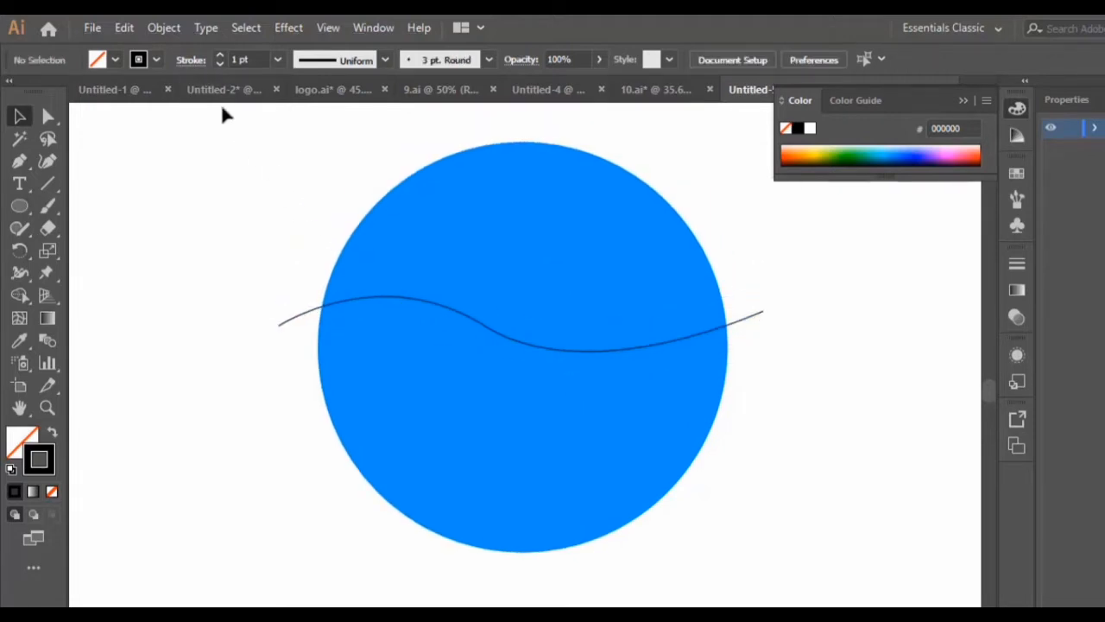
Step: Copy the S-shaped curve and paste the duplicate in place
{"action": "left_click", "coordinate": [122, 28]}
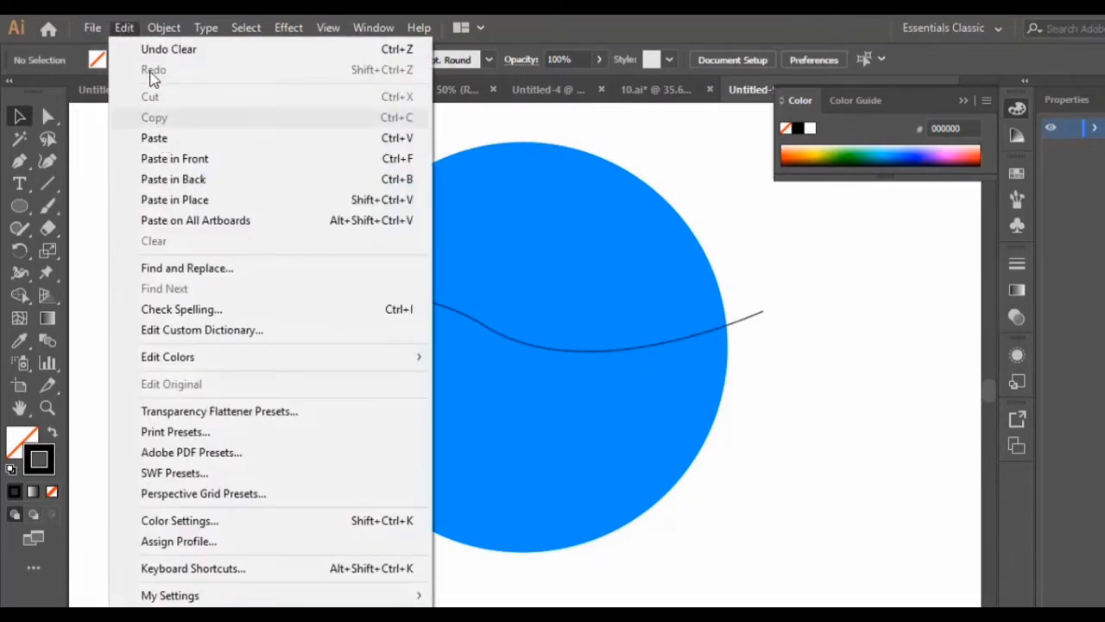
{"action": "left_click", "coordinate": [754, 418]}
{"action": "left_click", "coordinate": [630, 347]}
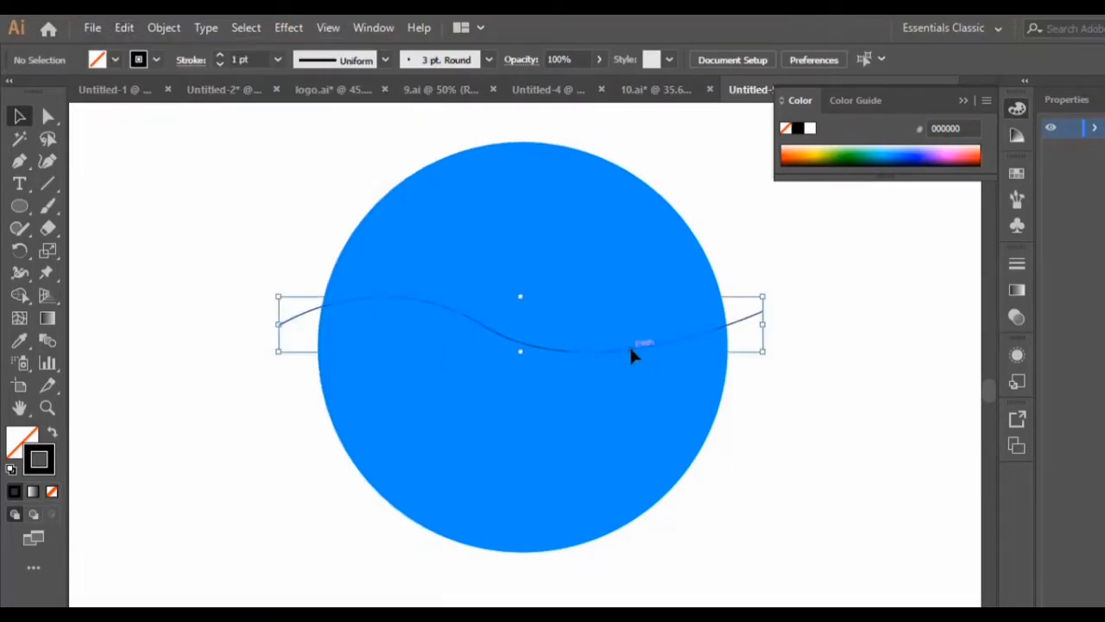
{"action": "left_click", "coordinate": [118, 29]}
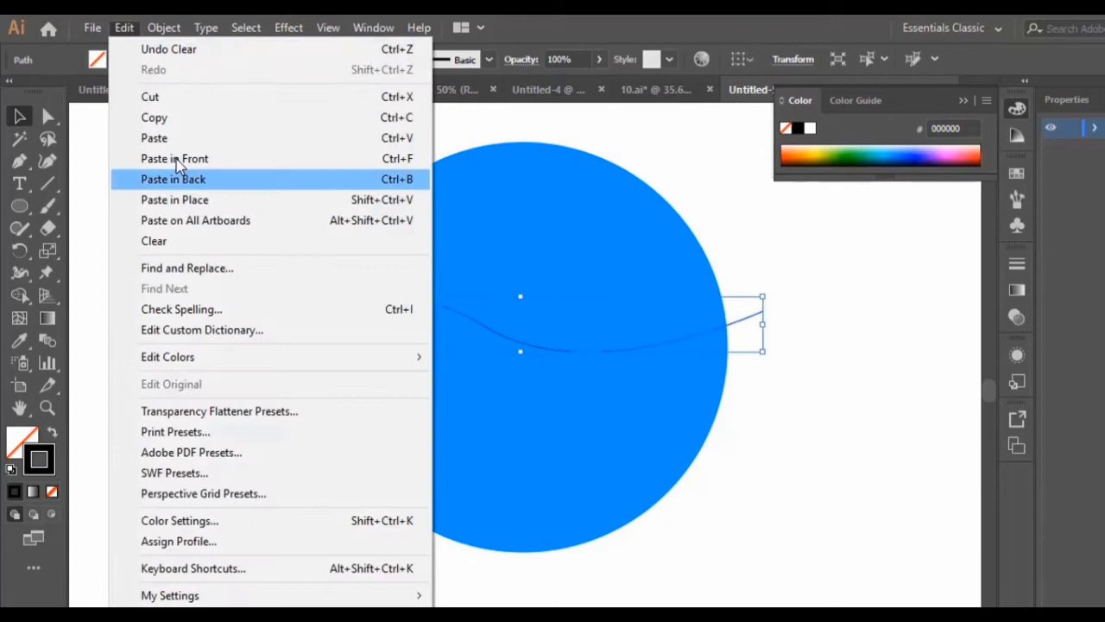
{"action": "left_click", "coordinate": [173, 113]}
{"action": "left_click", "coordinate": [122, 28]}
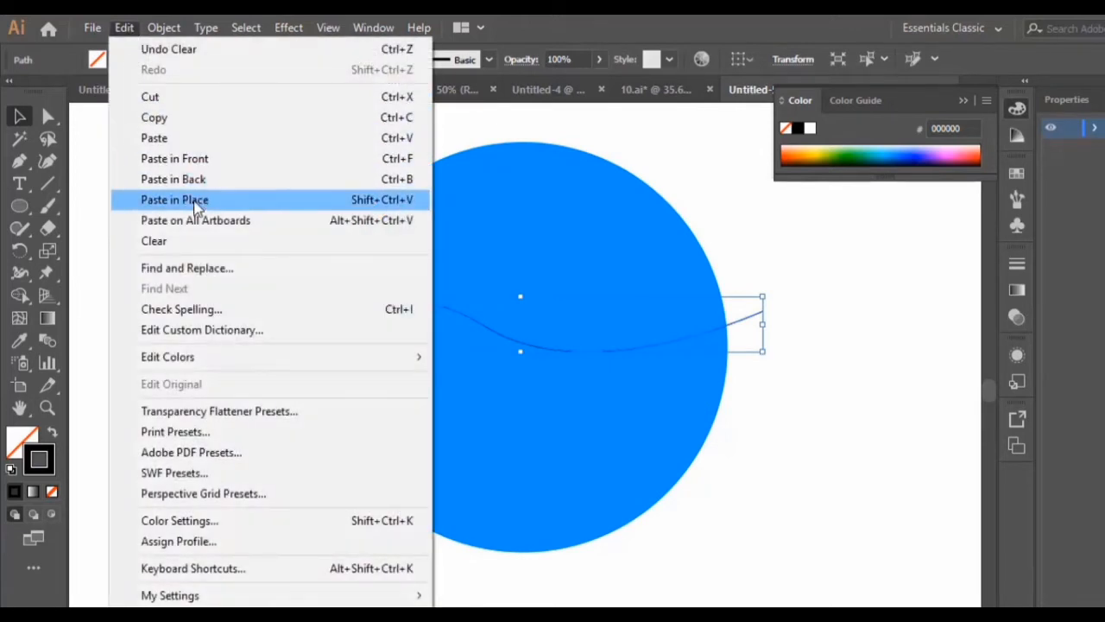
{"action": "left_click", "coordinate": [192, 202]}
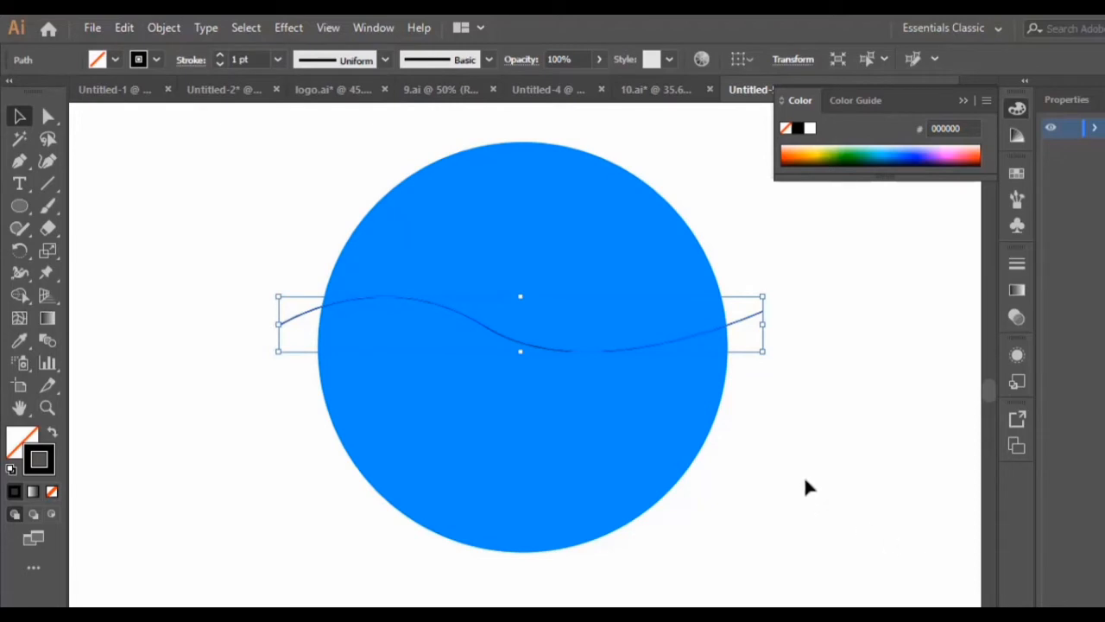
Step: Nudge the duplicate curve straight down to leave a narrow wavy band between the two curves, and deselect it
{"action": "key", "text": "Down"}
{"action": "key", "text": "Down"}
{"action": "key", "text": "Down"}
{"action": "key", "text": "Down"}
{"action": "key", "text": "Down"}
{"action": "key", "text": "Down"}
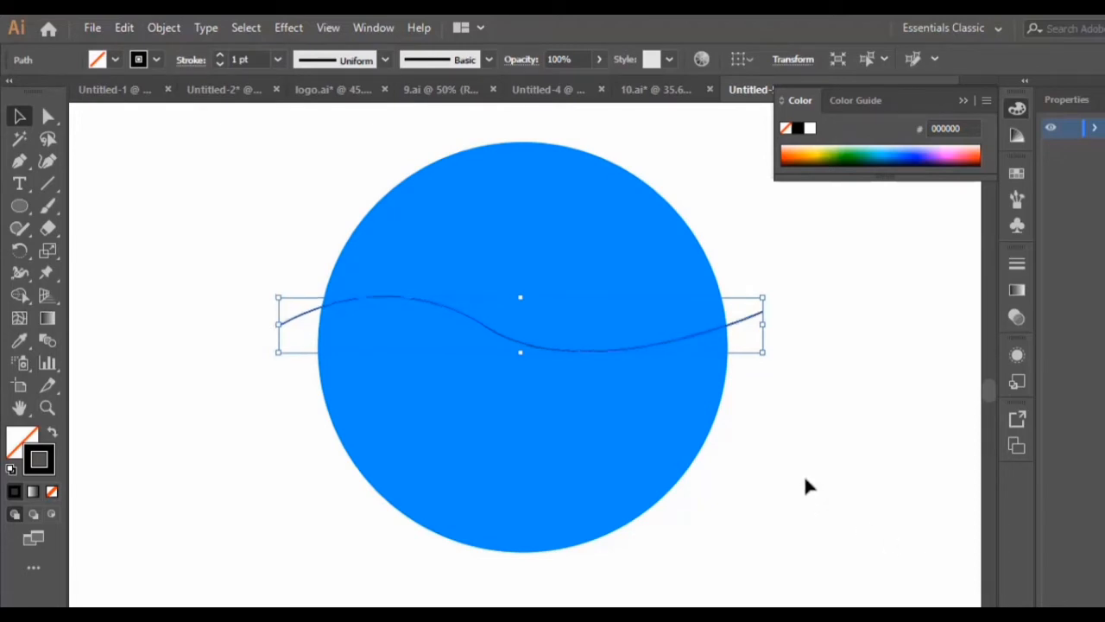
{"action": "key", "text": "Down"}
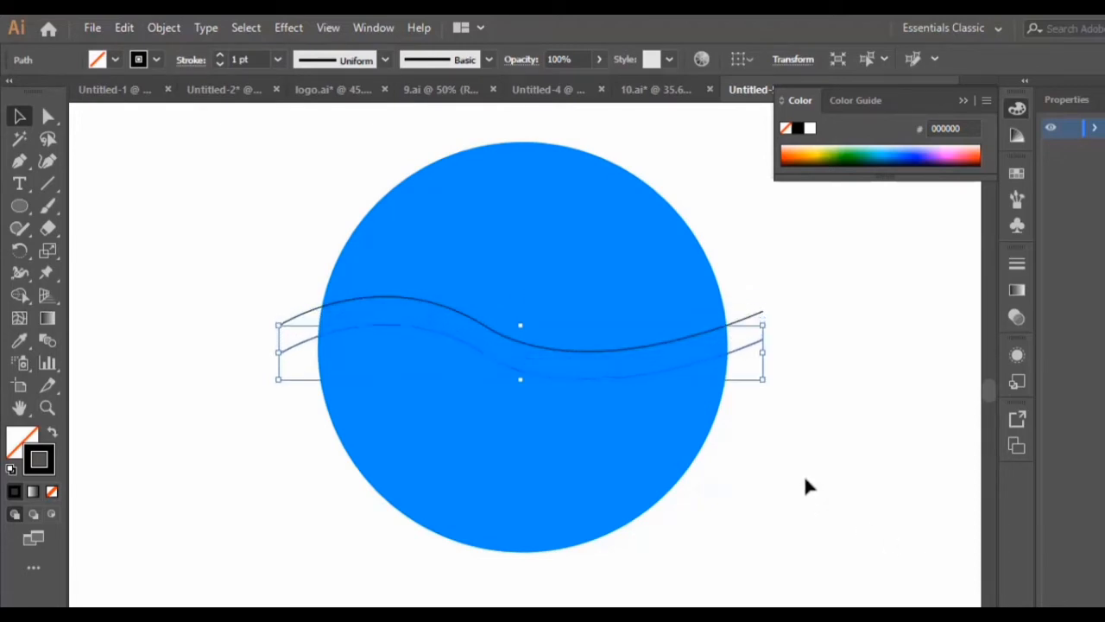
{"action": "key", "text": "Down"}
{"action": "key", "text": "Down"}
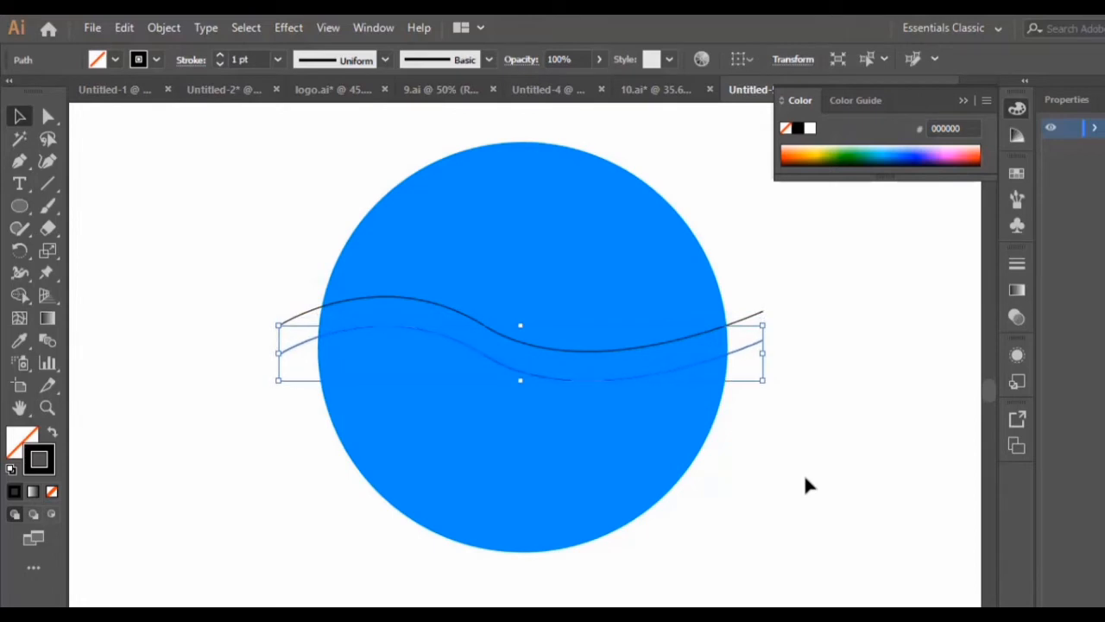
{"action": "key", "text": "Down"}
{"action": "key", "text": "Down"}
{"action": "key", "text": "Down"}
{"action": "key", "text": "Down"}
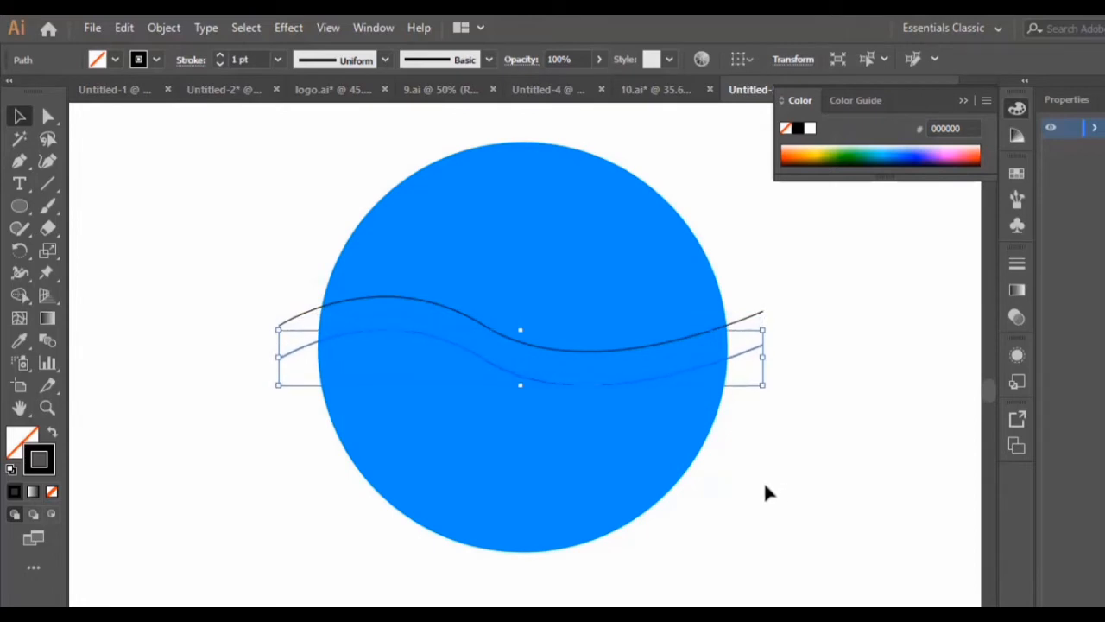
{"action": "left_click", "coordinate": [765, 502]}
Step: Remove the curve ends outside the circle and the wavy band between the curves with the Shape Builder tool
{"action": "left_click_drag", "start_coordinate": [234, 151], "coordinate": [756, 561]}
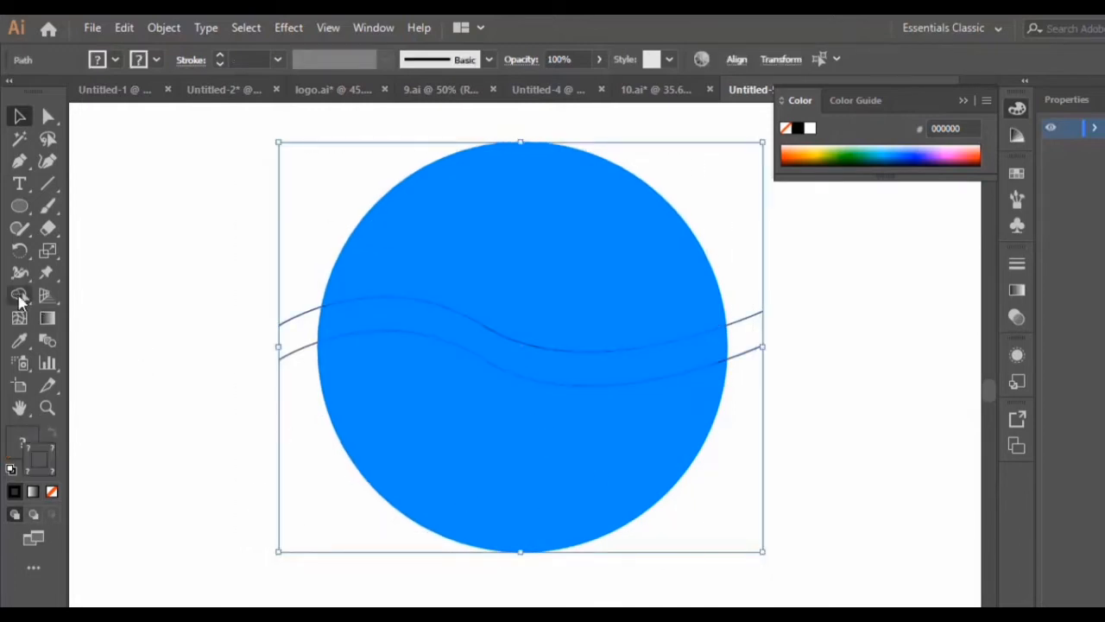
{"action": "left_click", "coordinate": [19, 296]}
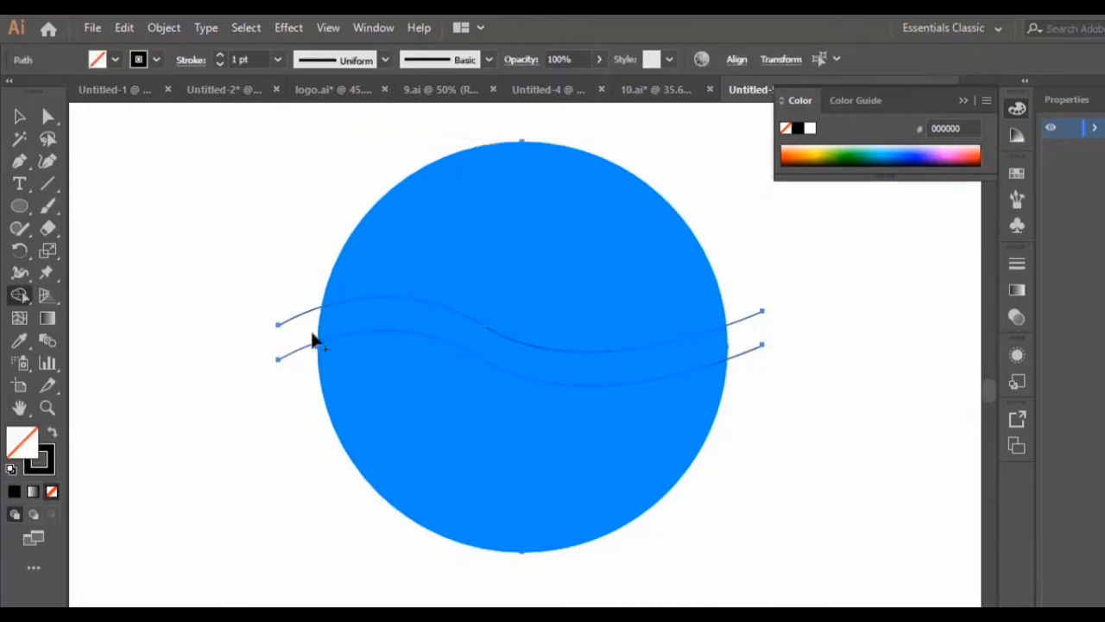
{"action": "left_click", "coordinate": [750, 318], "text": "alt"}
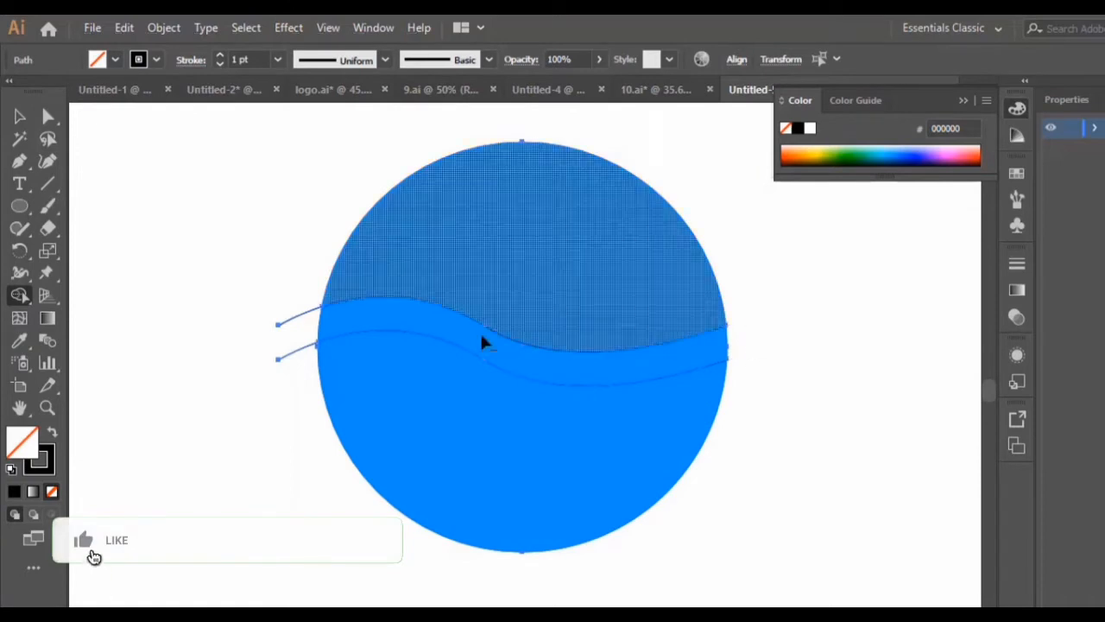
{"action": "left_click", "coordinate": [289, 319], "text": "alt"}
{"action": "left_click", "coordinate": [290, 353], "text": "alt"}
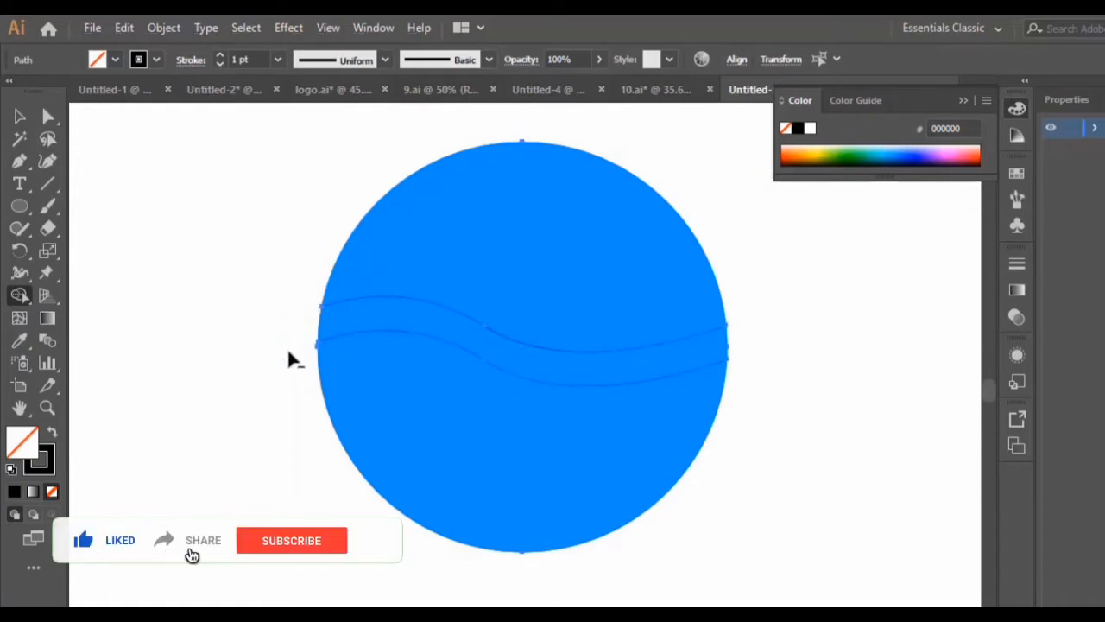
{"action": "left_click", "coordinate": [416, 319], "text": "alt"}
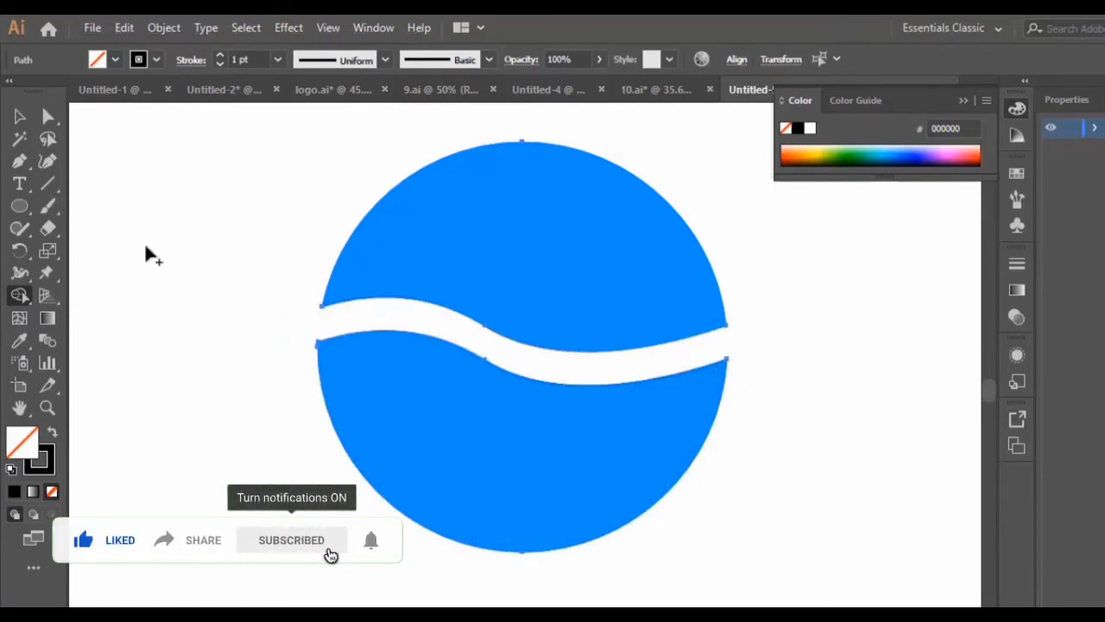
{"action": "left_click", "coordinate": [17, 118]}
{"action": "scroll", "coordinate": [790, 432], "scroll_direction": "up", "scroll_amount": 2}
{"action": "left_click", "coordinate": [797, 411]}
Step: Draw a closed, curved speech-bubble tail with the Pen tool, overlapping the circle's lower-left edge and pointing outward
{"action": "scroll", "coordinate": [797, 411], "scroll_direction": "up", "scroll_amount": 3}
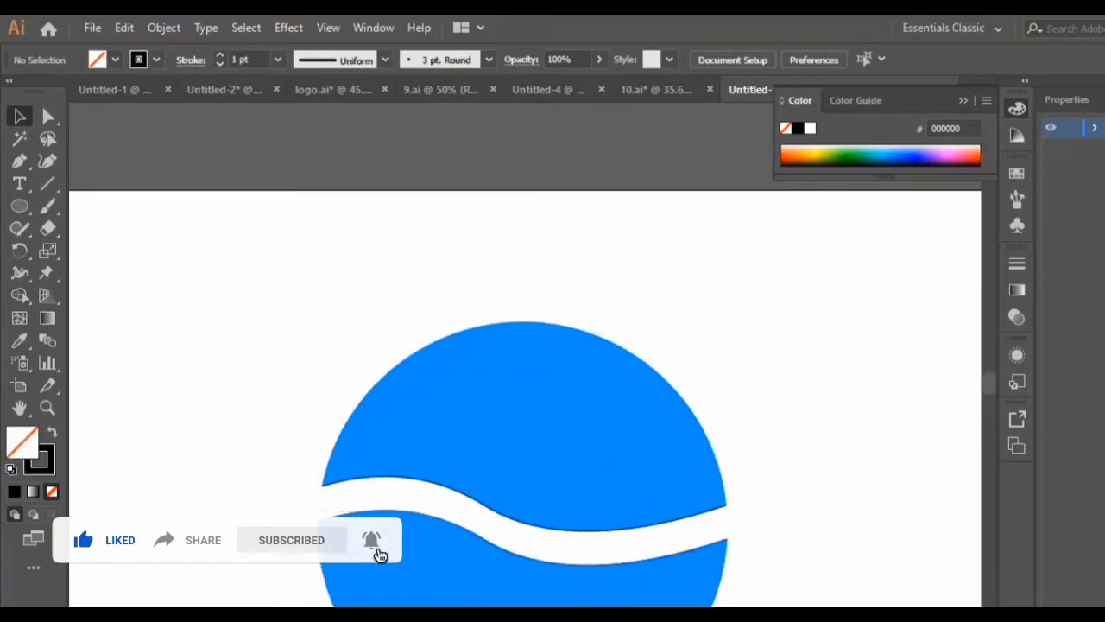
{"action": "scroll", "coordinate": [390, 516], "scroll_direction": "down", "scroll_amount": 3}
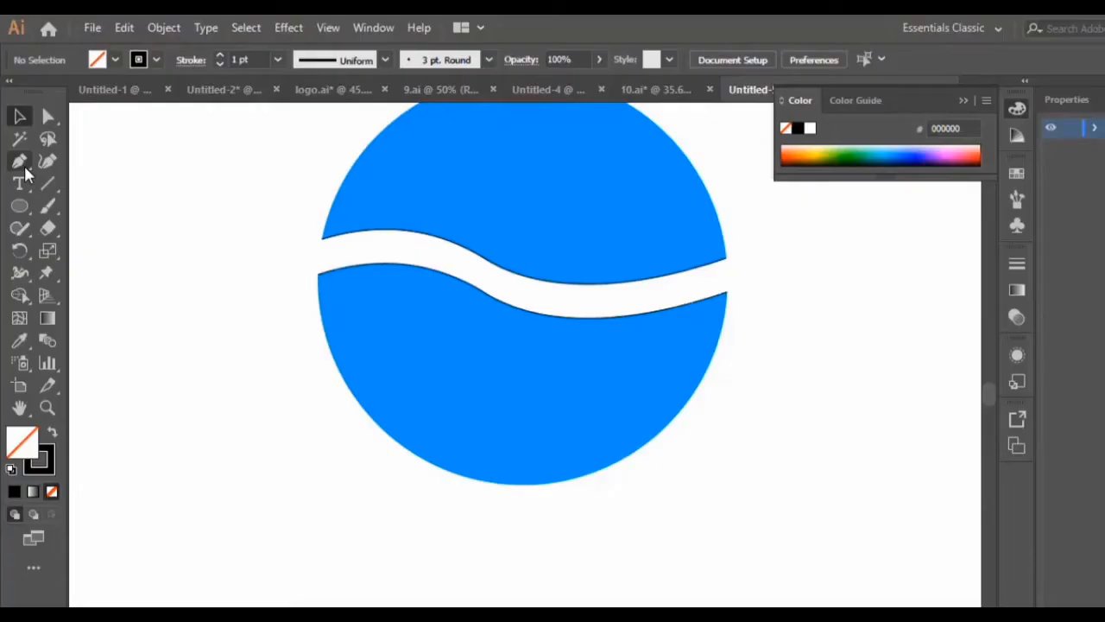
{"action": "left_click", "coordinate": [19, 162]}
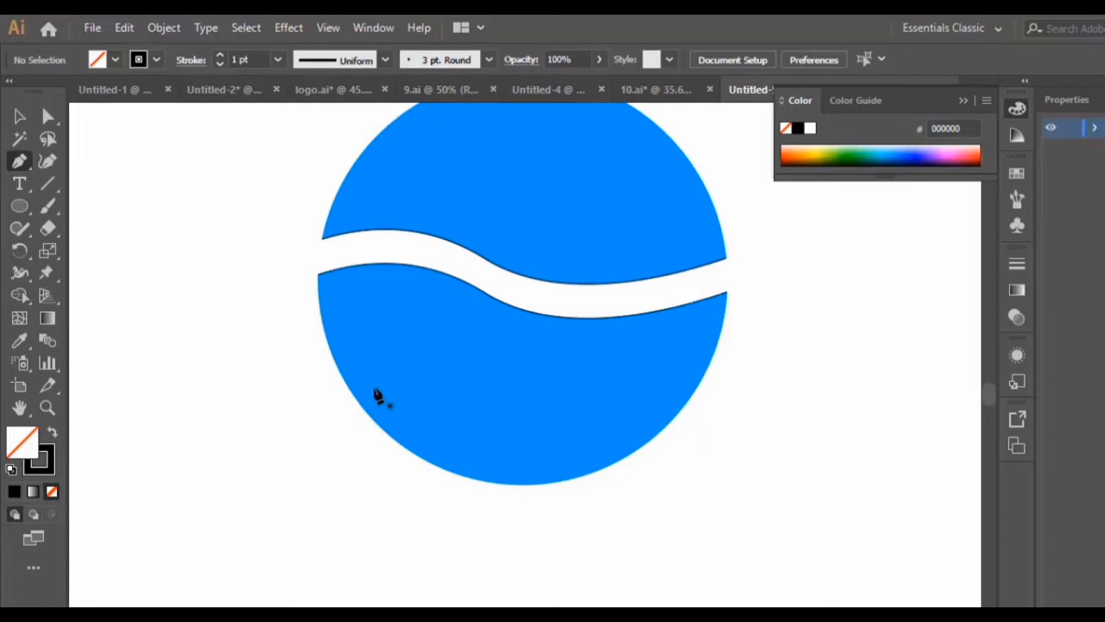
{"action": "left_click_drag", "start_coordinate": [375, 396], "coordinate": [239, 489]}
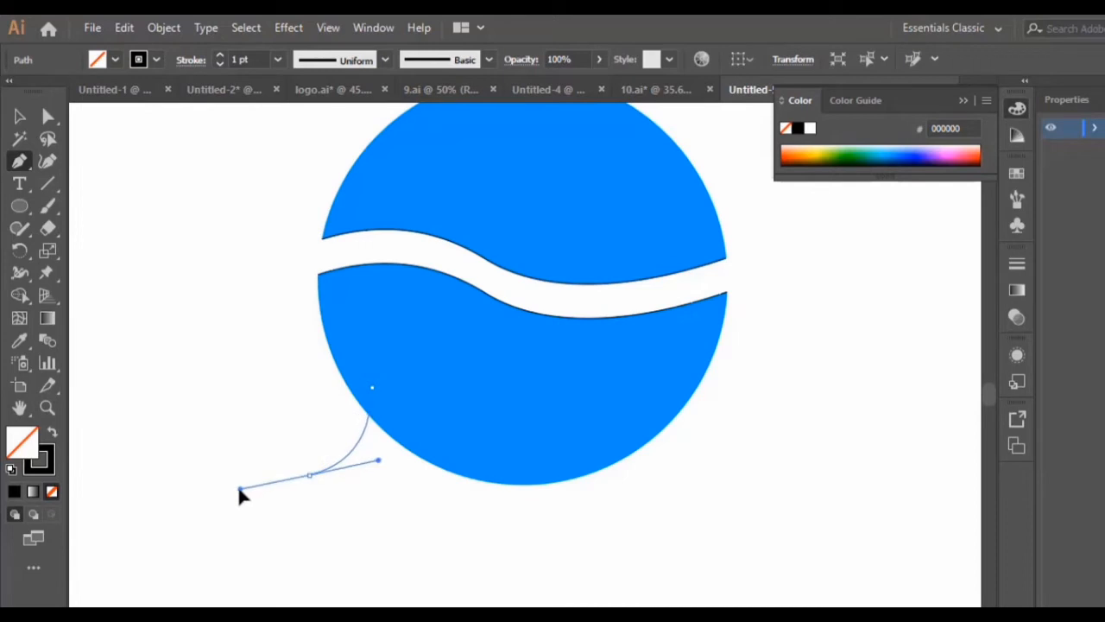
{"action": "left_click", "coordinate": [309, 475]}
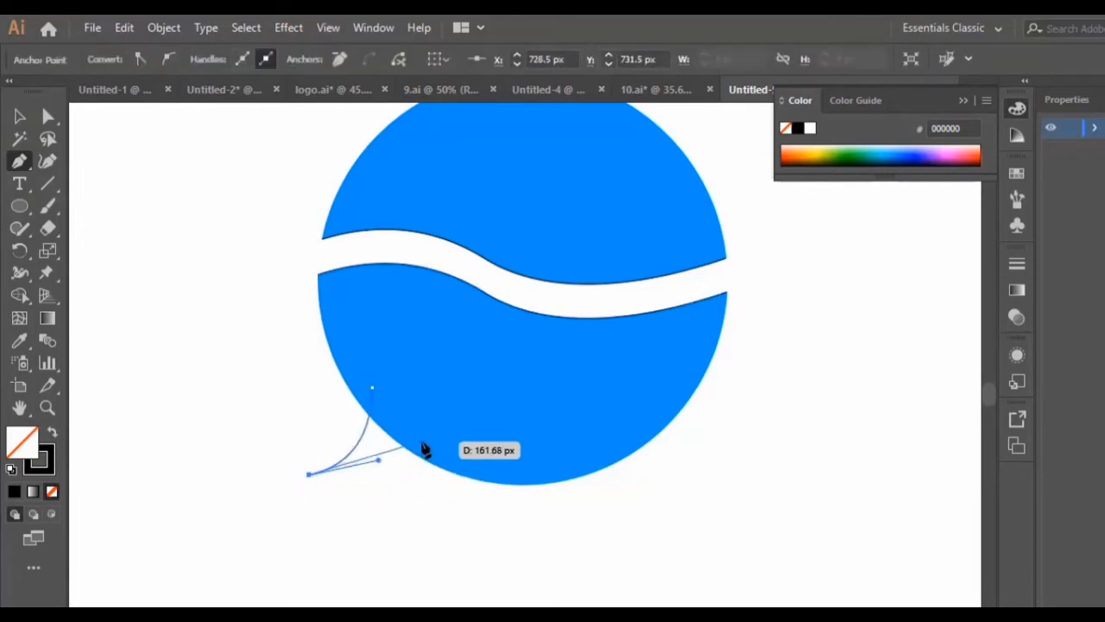
{"action": "left_click_drag", "start_coordinate": [413, 452], "coordinate": [462, 388]}
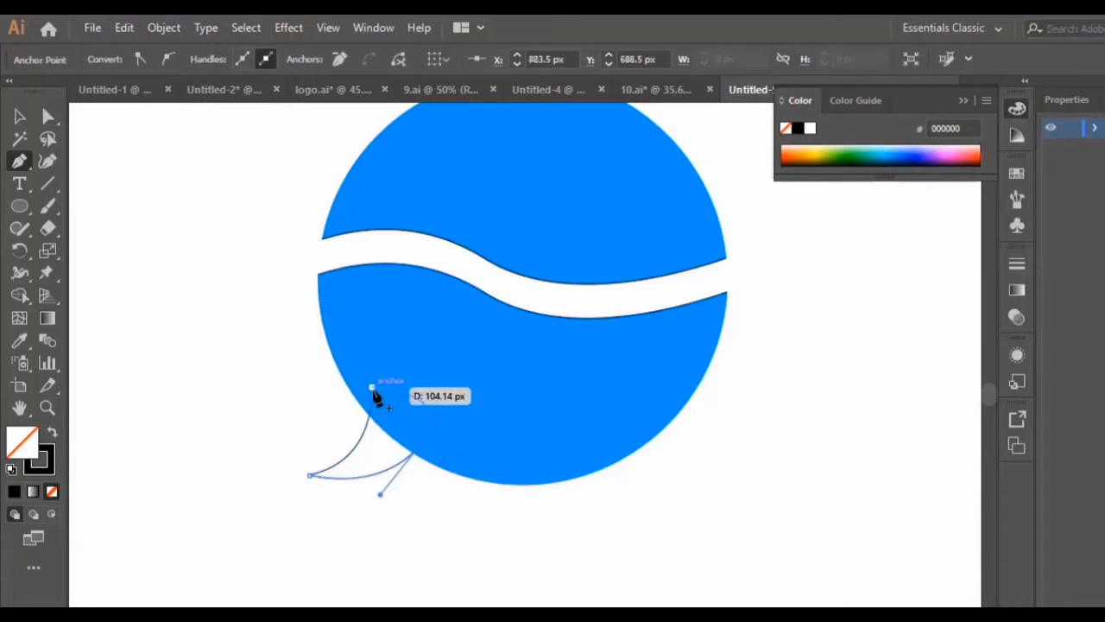
{"action": "left_click_drag", "start_coordinate": [372, 391], "coordinate": [457, 418]}
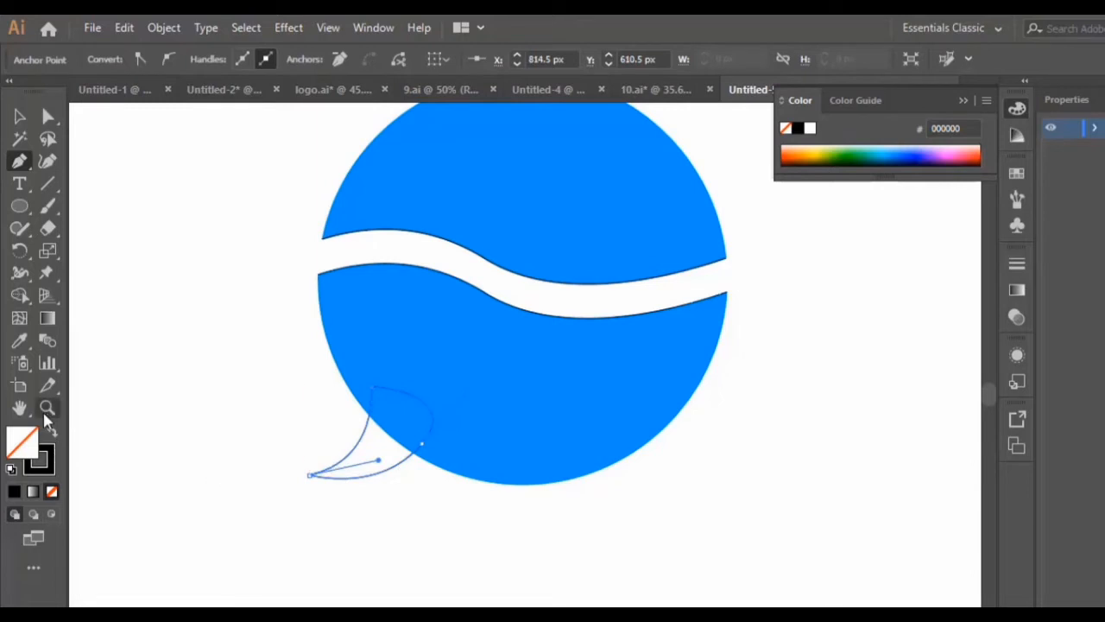
Step: Fill the tail with the circle's blue, sampled from the lower half with the Eyedropper tool
{"action": "left_click", "coordinate": [20, 340]}
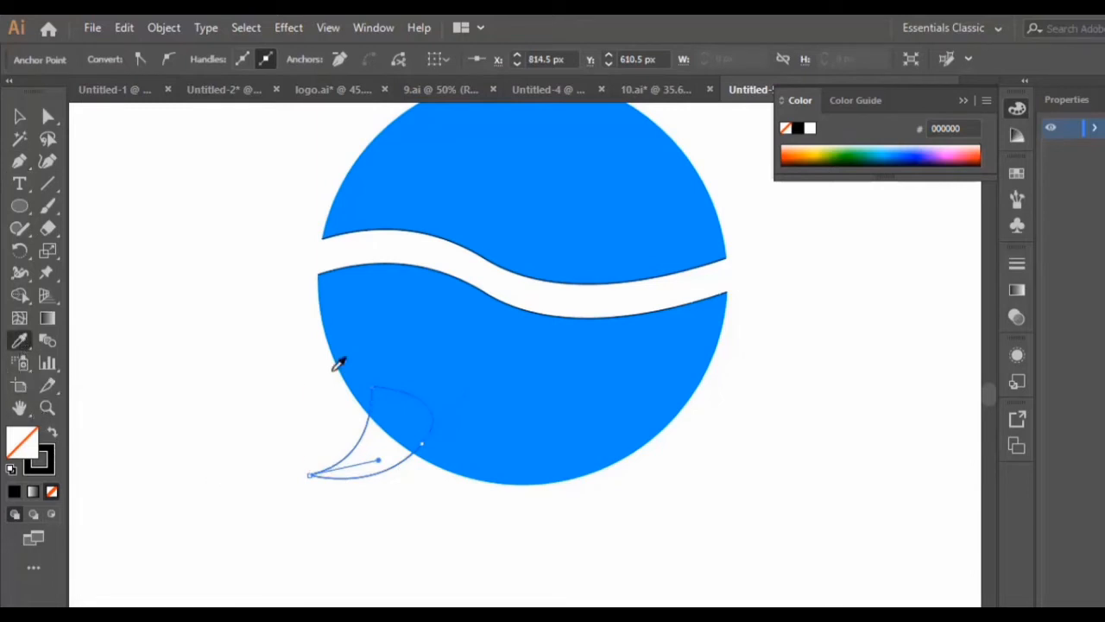
{"action": "left_click", "coordinate": [518, 377]}
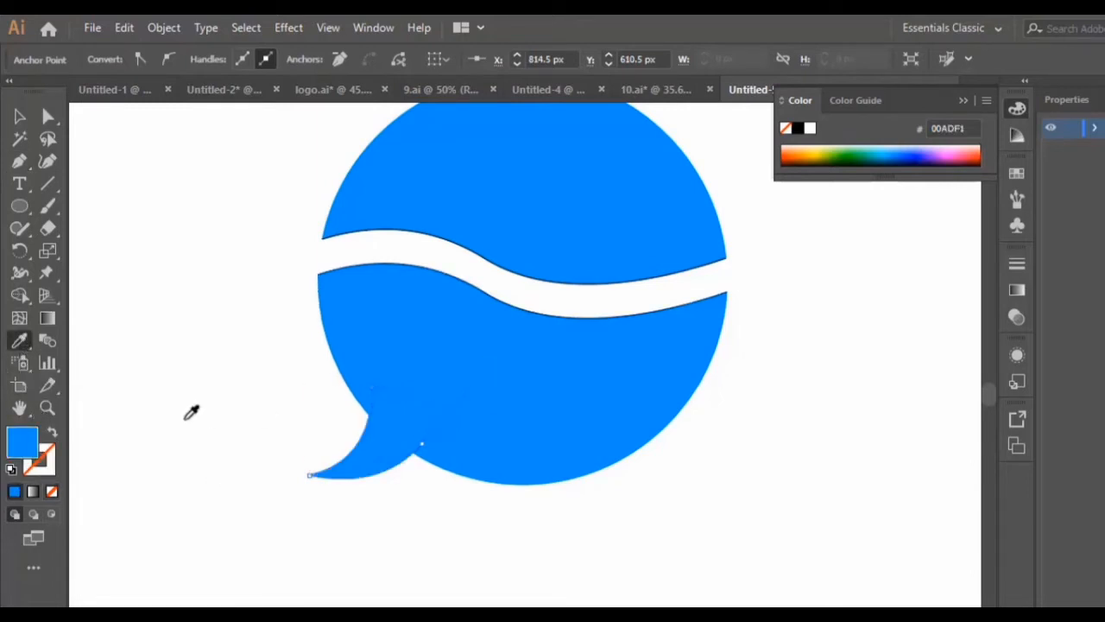
{"action": "left_click", "coordinate": [19, 116]}
Step: Select the upper half, lower half and tail together, remove their stroke, and deselect them
{"action": "key", "text": "ctrl+minus"}
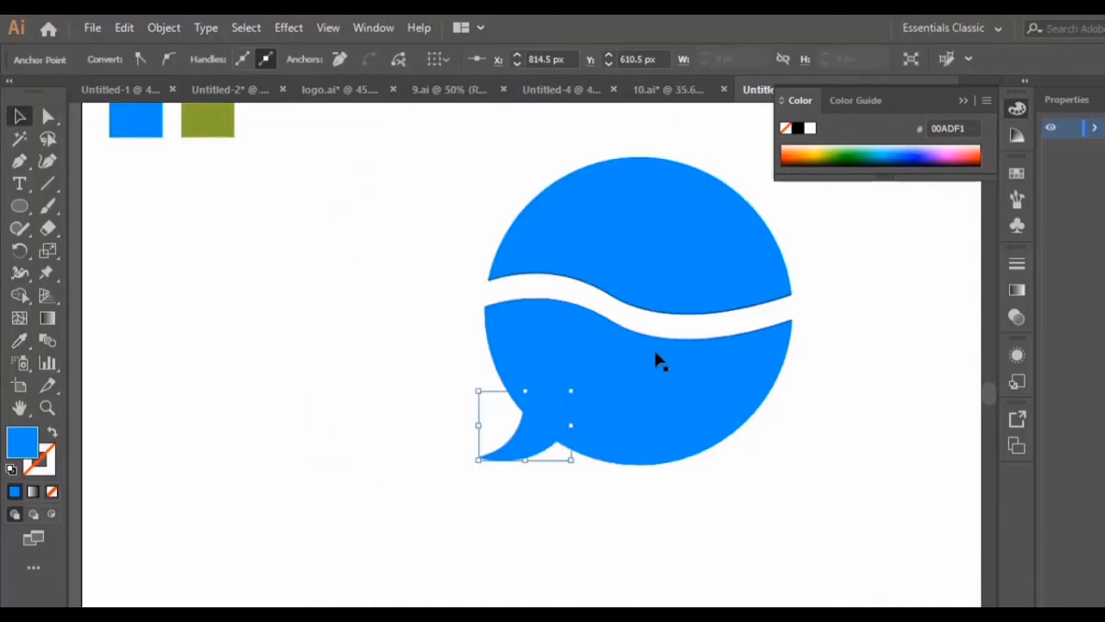
{"action": "scroll", "coordinate": [598, 281], "scroll_direction": "up", "scroll_amount": 2}
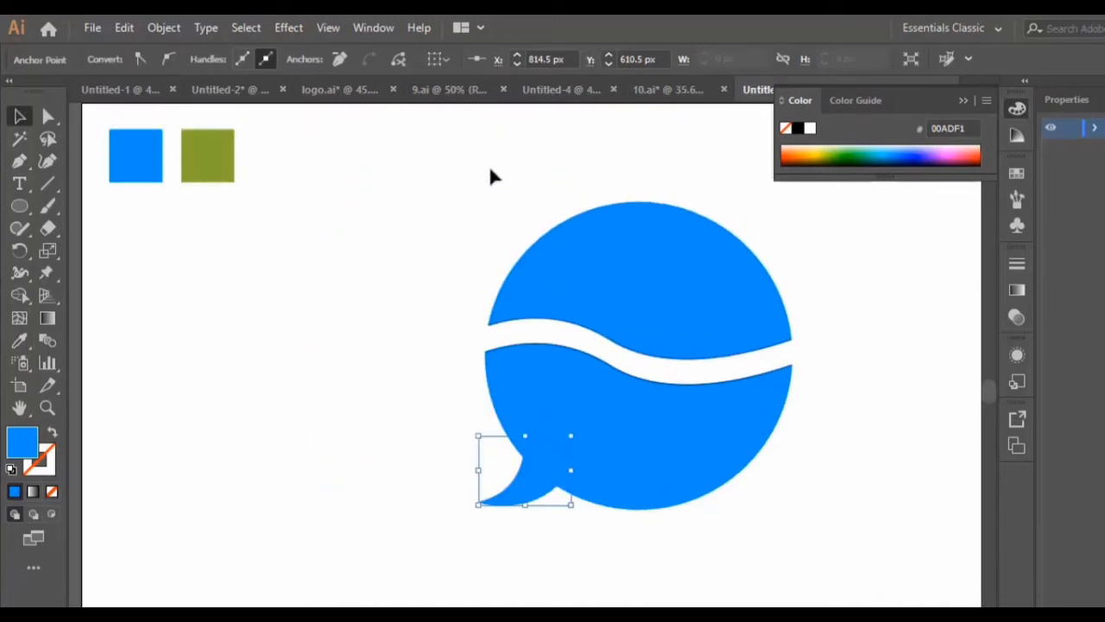
{"action": "left_click_drag", "start_coordinate": [715, 474], "coordinate": [736, 557]}
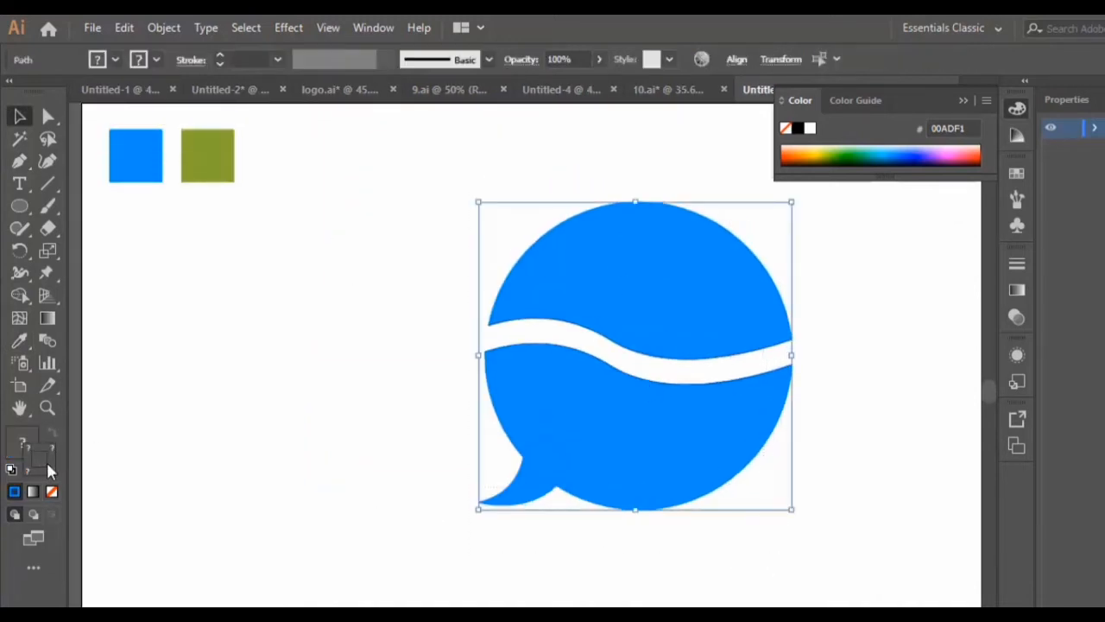
{"action": "left_click", "coordinate": [52, 493]}
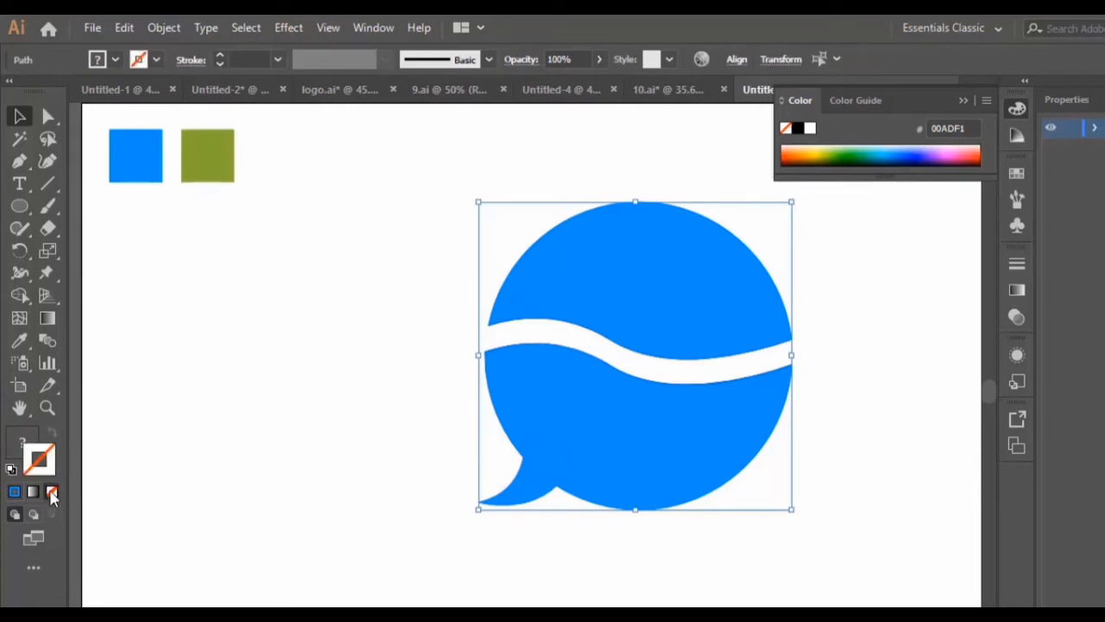
{"action": "left_click", "coordinate": [288, 414]}
Step: Recolour the upper half of the circle with the olive green sampled from the green swatch square, and deselect it
{"action": "left_click", "coordinate": [727, 314]}
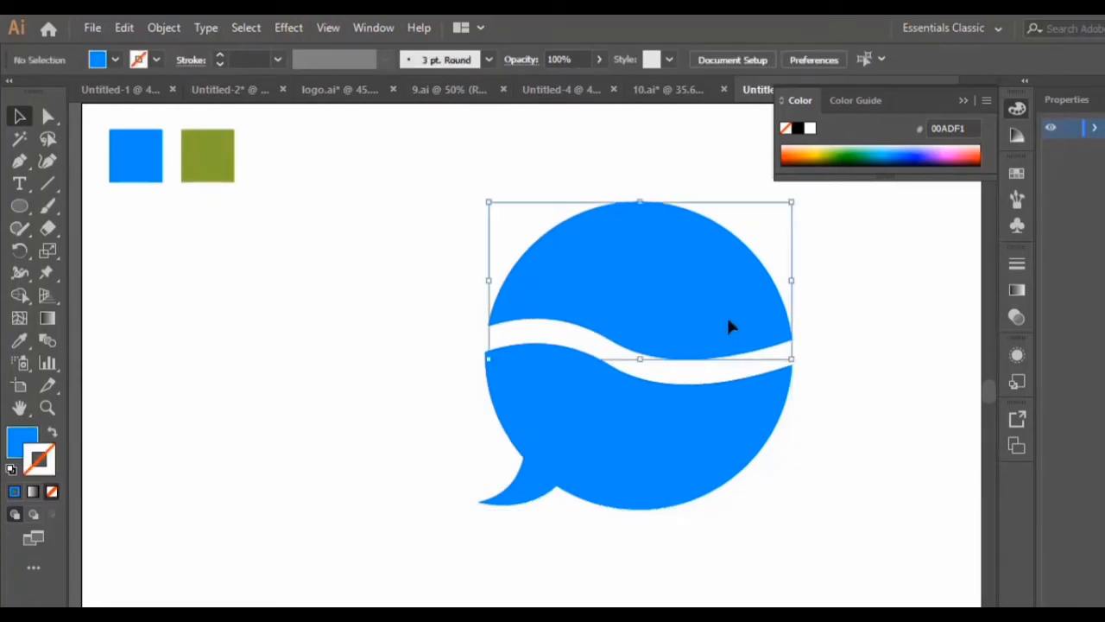
{"action": "left_click", "coordinate": [19, 343]}
{"action": "left_click", "coordinate": [228, 161]}
{"action": "left_click", "coordinate": [19, 115]}
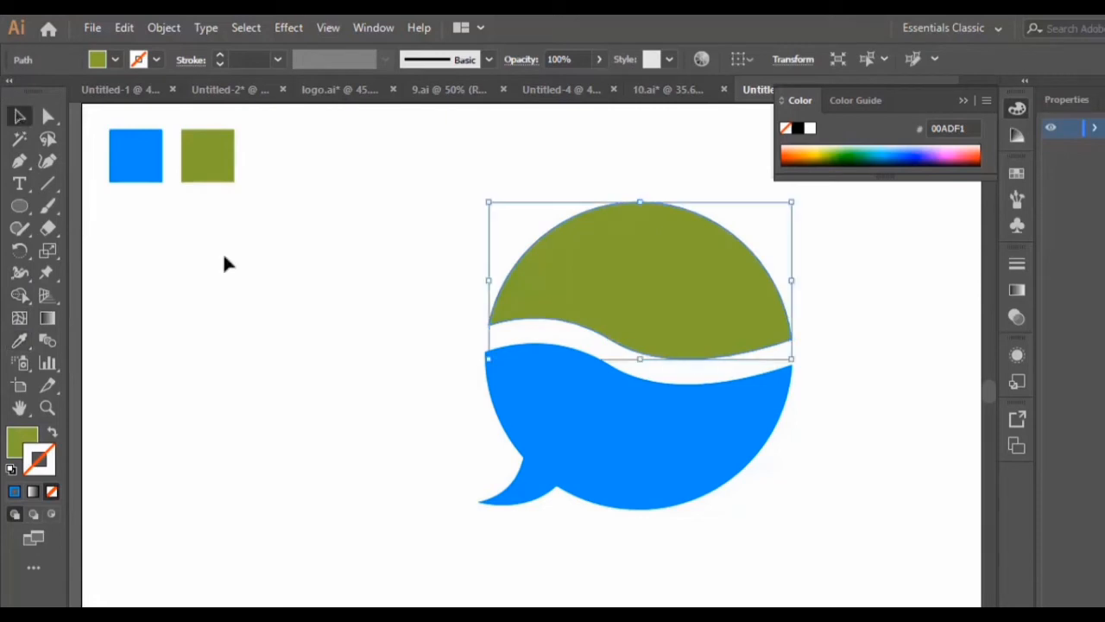
{"action": "left_click", "coordinate": [781, 515]}
Step: Select all the logo shapes, move them together slightly to the left, and deselect them
{"action": "left_click_drag", "start_coordinate": [451, 226], "coordinate": [740, 458]}
{"action": "left_click_drag", "start_coordinate": [730, 337], "coordinate": [642, 330]}
{"action": "left_click", "coordinate": [854, 390]}
Step: Draw a small circle about 32 px wide inside the blue lower shape with the Ellipse tool, replacing a larger first attempt
{"action": "left_click", "coordinate": [48, 408]}
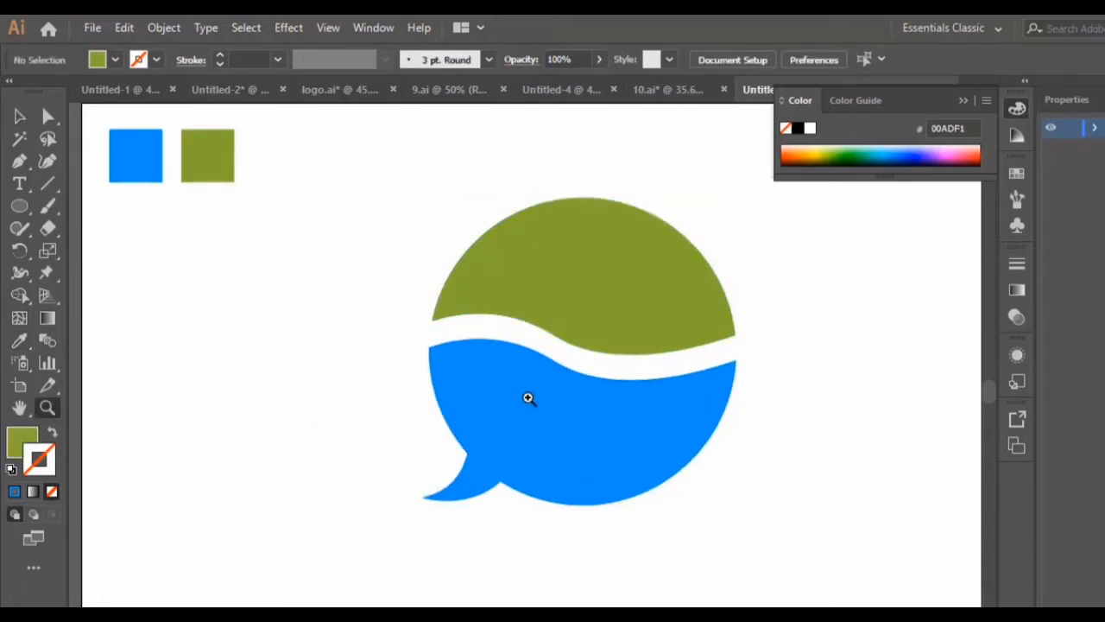
{"action": "left_click", "coordinate": [526, 397]}
{"action": "scroll", "coordinate": [345, 345], "scroll_direction": "up", "scroll_amount": 1}
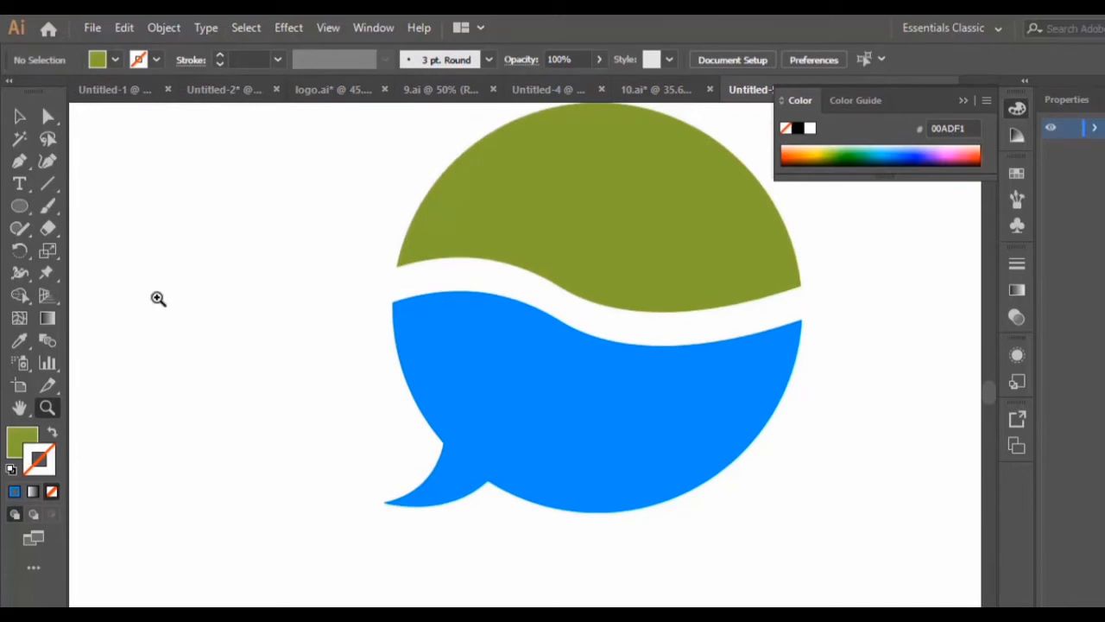
{"action": "left_click", "coordinate": [19, 206]}
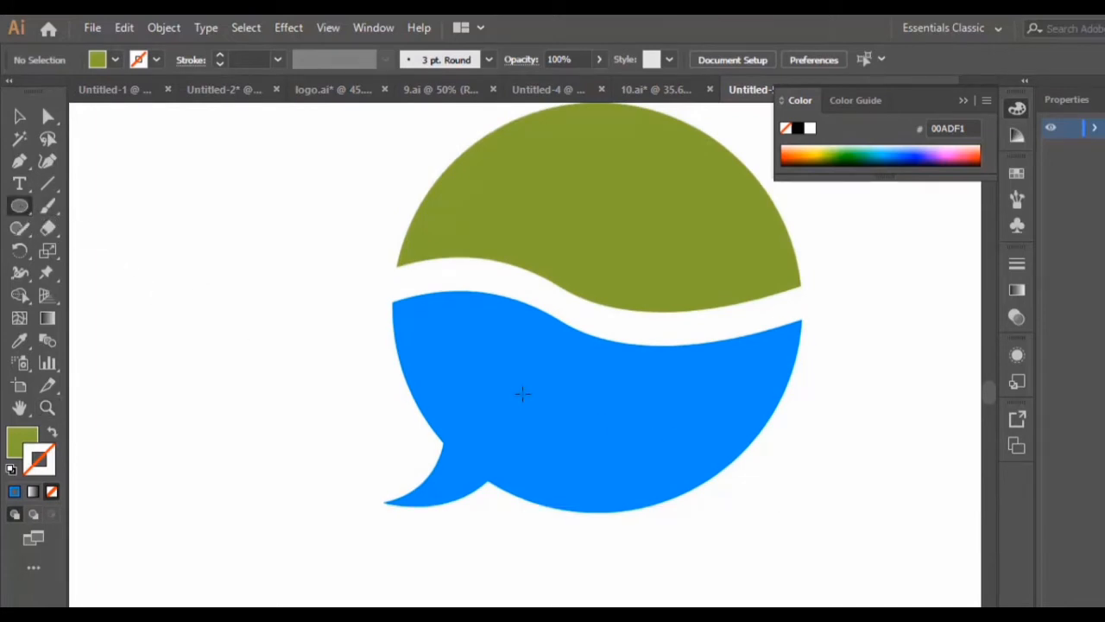
{"action": "left_click_drag", "start_coordinate": [523, 394], "coordinate": [538, 409]}
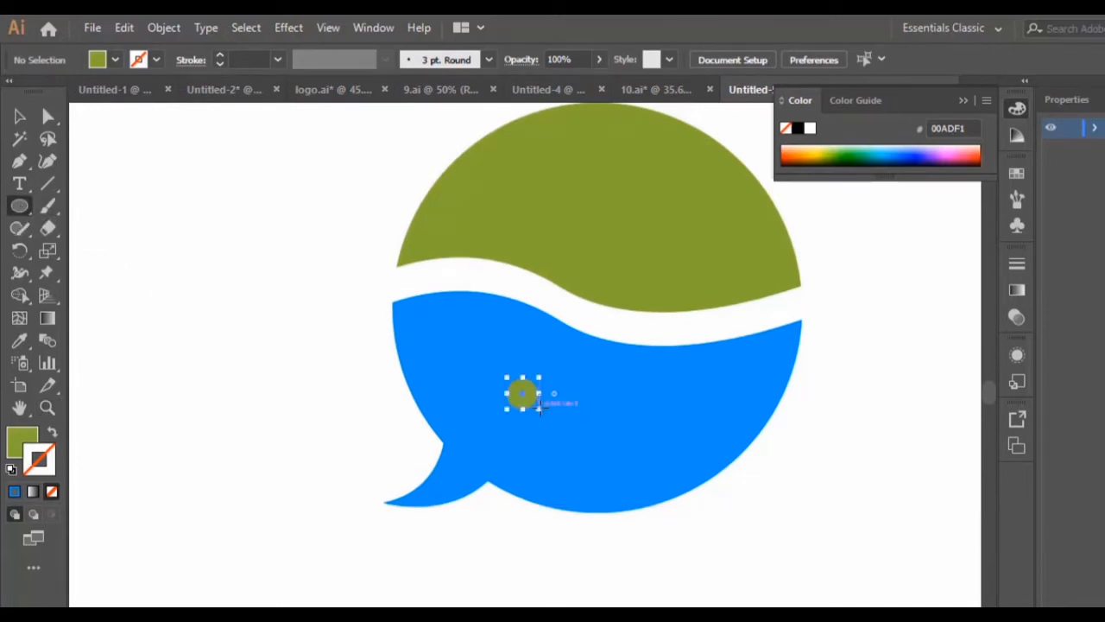
{"action": "key", "text": "ctrl+z"}
{"action": "left_click_drag", "start_coordinate": [533, 399], "coordinate": [546, 407]}
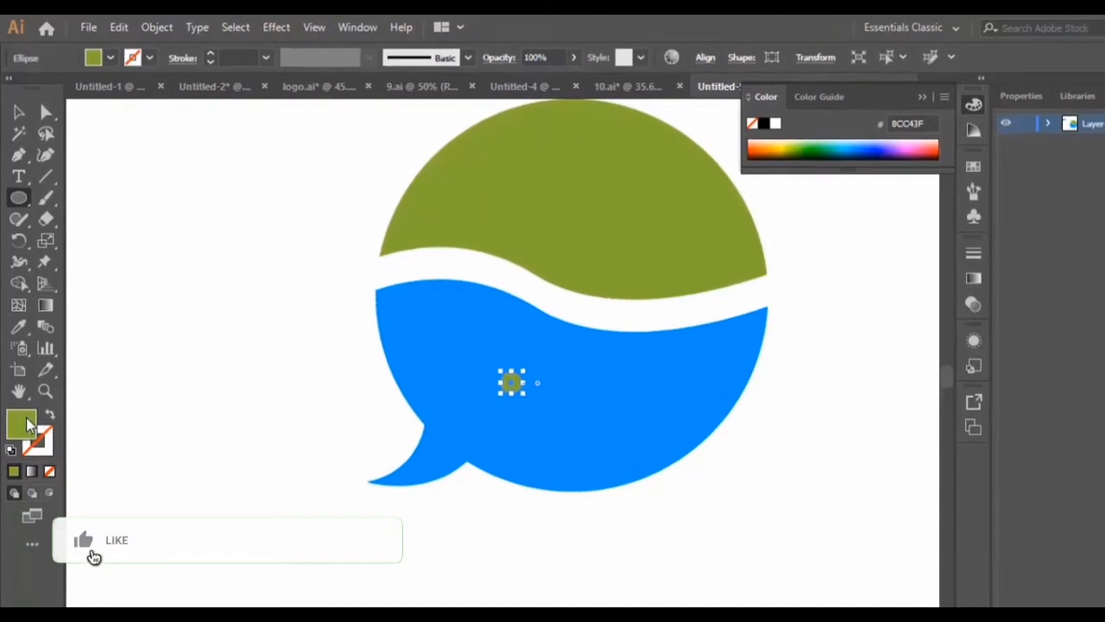
Step: Set the small circle's fill colour to white, FFFFFF
{"action": "double_click", "coordinate": [26, 424]}
{"action": "left_click_drag", "start_coordinate": [681, 273], "coordinate": [666, 251]}
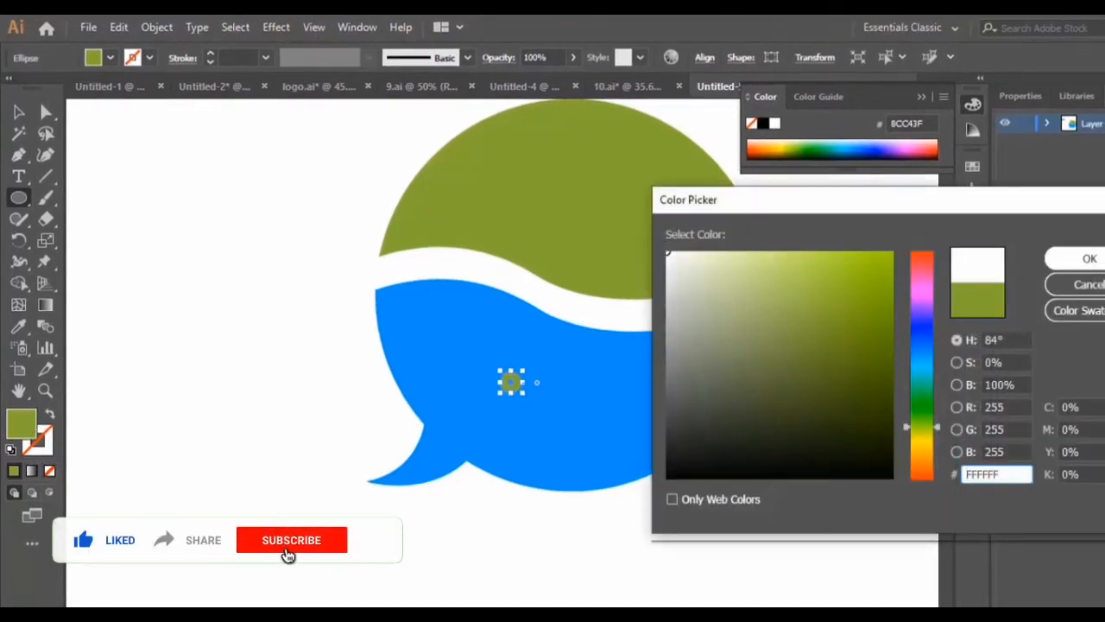
{"action": "key", "text": "Return"}
Step: Duplicate the white circle horizontally to make a row of three dots, undoing a stray move of the middle dot
{"action": "left_click", "coordinate": [18, 112]}
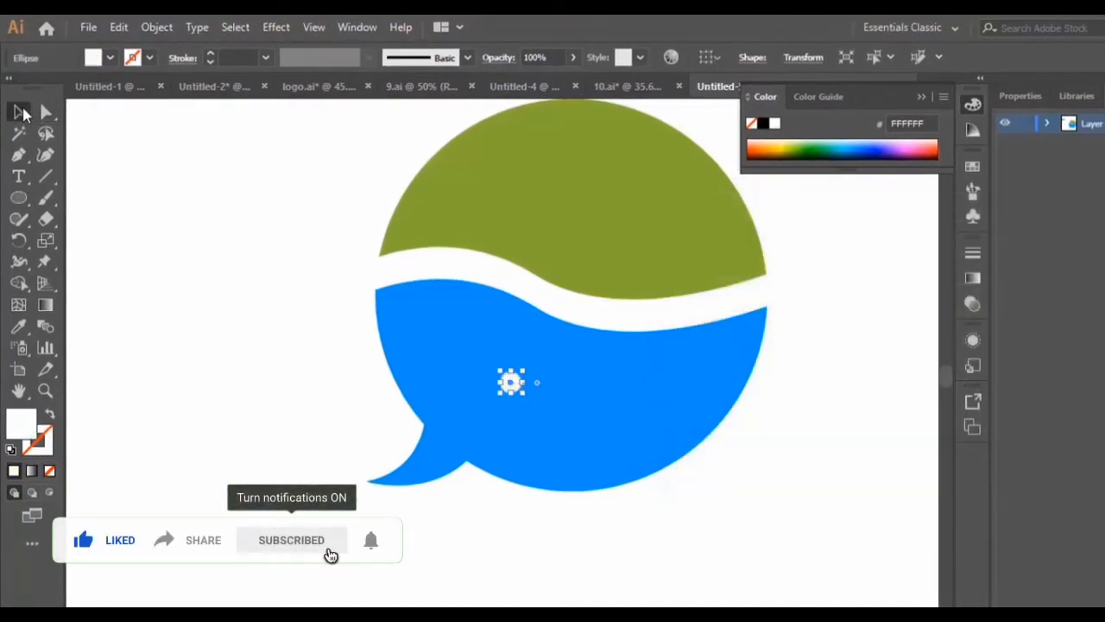
{"action": "left_click_drag", "start_coordinate": [518, 390], "coordinate": [593, 388]}
{"action": "left_click", "coordinate": [515, 383], "text": "shift"}
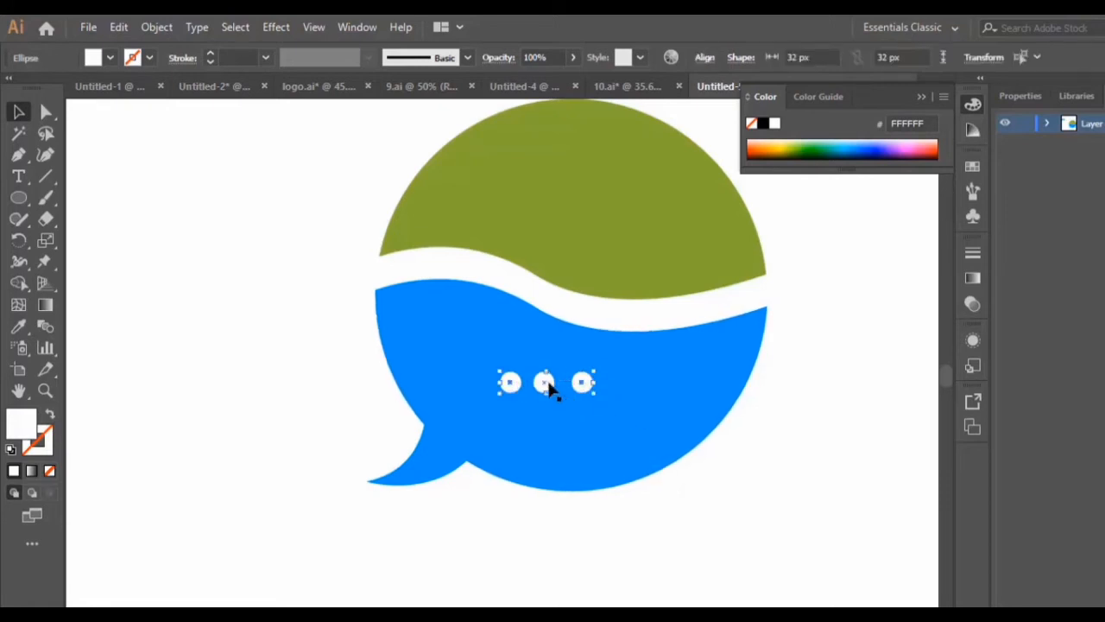
{"action": "left_click_drag", "start_coordinate": [553, 389], "coordinate": [564, 383]}
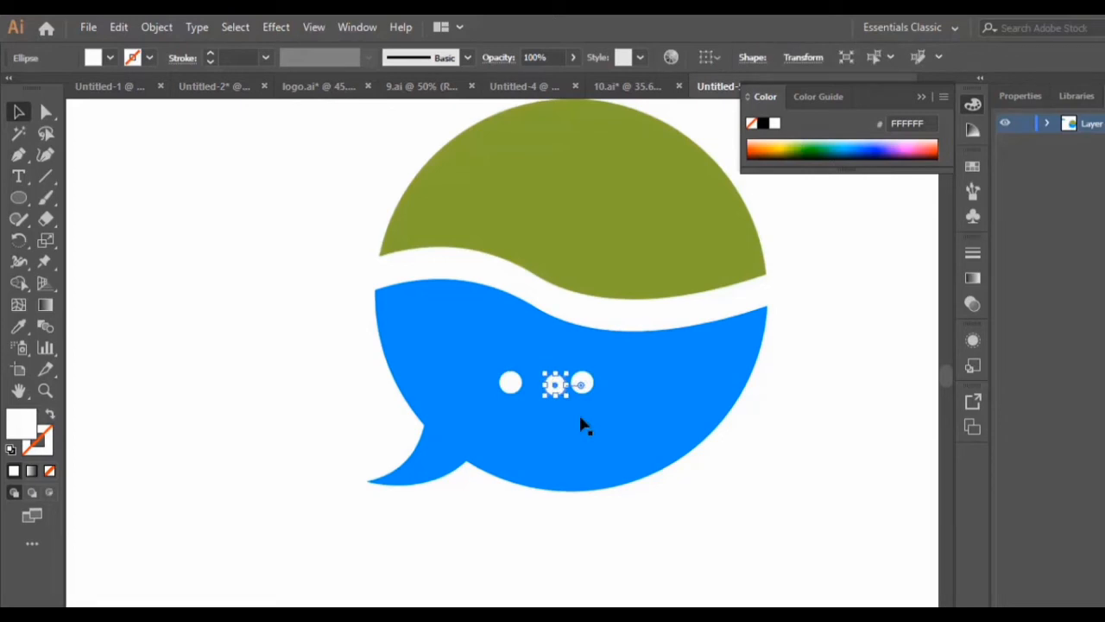
{"action": "key", "text": "ctrl+z"}
Step: Select the three white dots, move them together to the middle of the blue shape, and nudge them slightly upward
{"action": "left_click", "coordinate": [511, 385]}
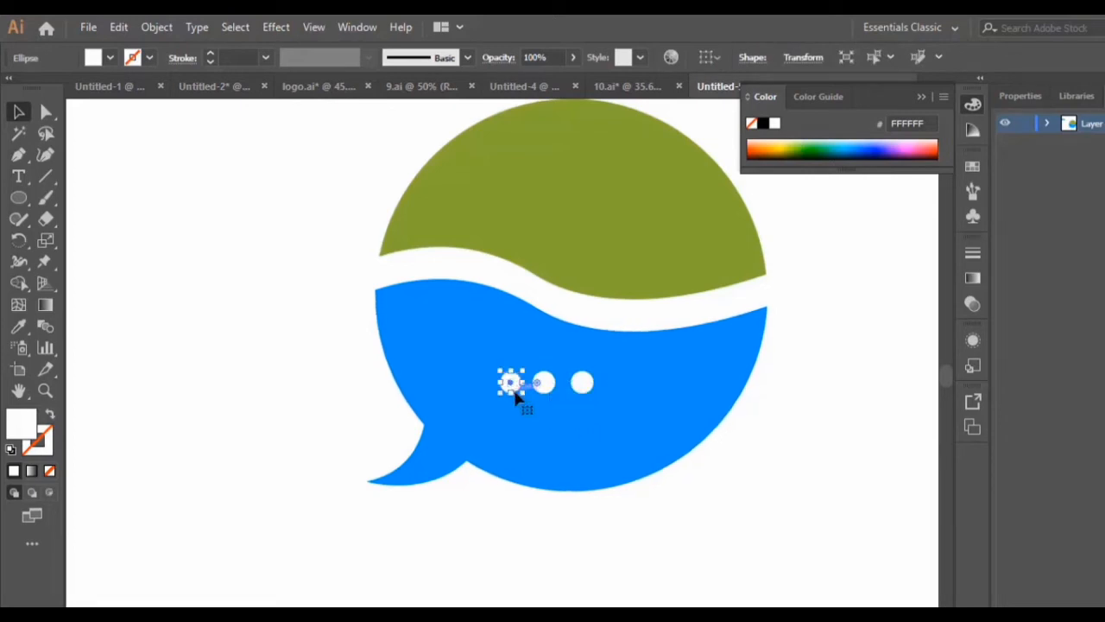
{"action": "left_click", "coordinate": [542, 390], "text": "shift"}
{"action": "left_click", "coordinate": [584, 390], "text": "shift"}
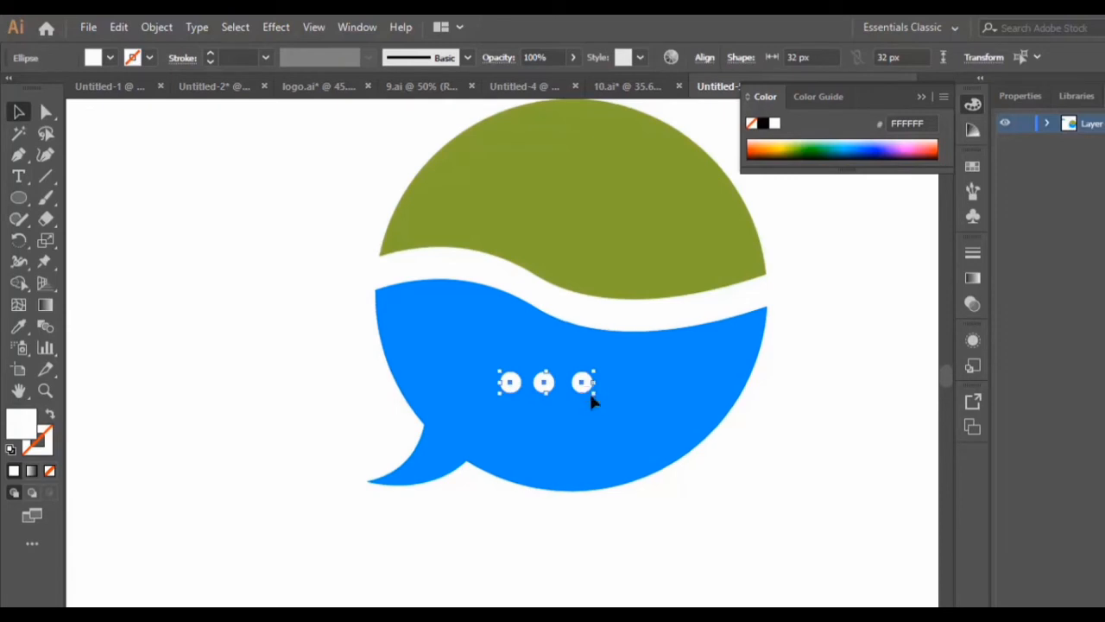
{"action": "left_click_drag", "start_coordinate": [593, 399], "coordinate": [606, 405]}
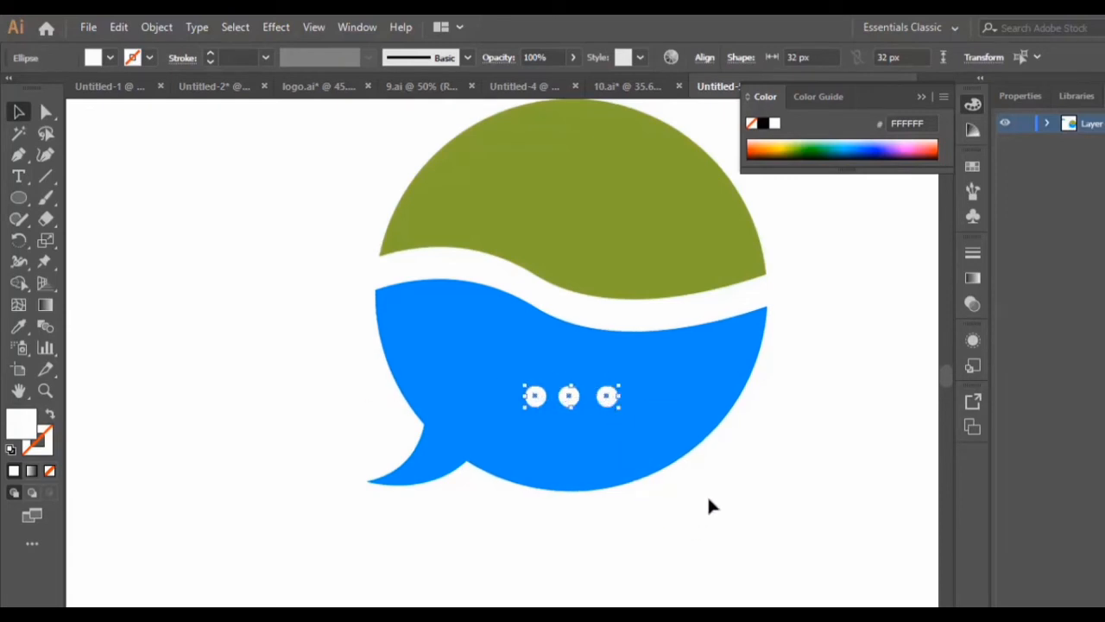
{"action": "key", "text": "Up"}
{"action": "key", "text": "Up"}
{"action": "key", "text": "Up"}
{"action": "key", "text": "Up"}
{"action": "key", "text": "Up"}
{"action": "key", "text": "Up"}
{"action": "key", "text": "Up"}
{"action": "key", "text": "Up"}
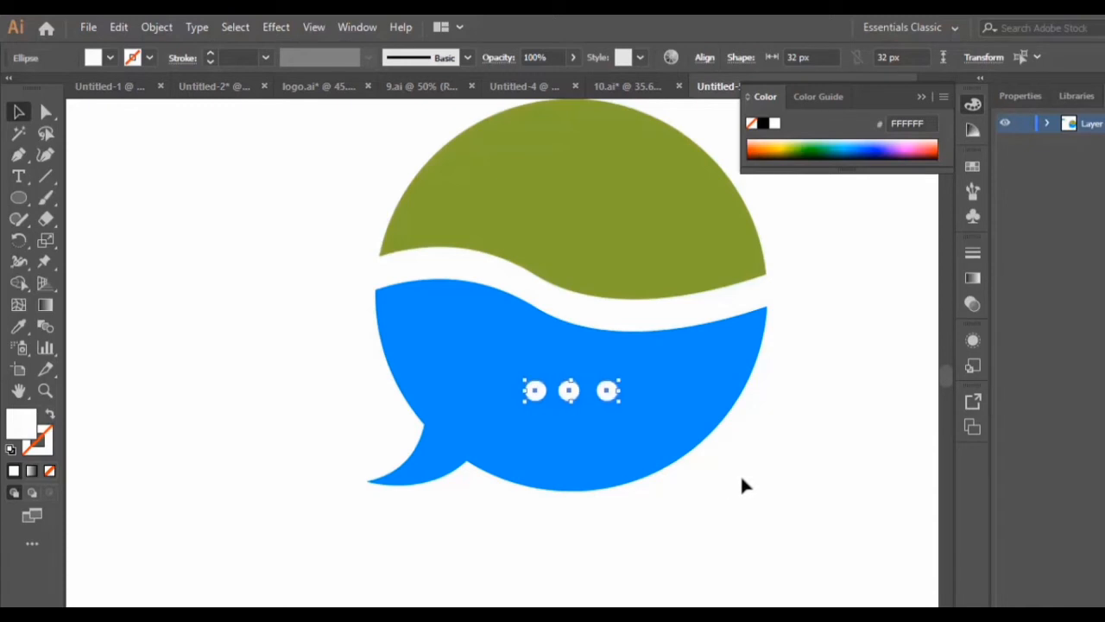
{"action": "left_click", "coordinate": [741, 492]}
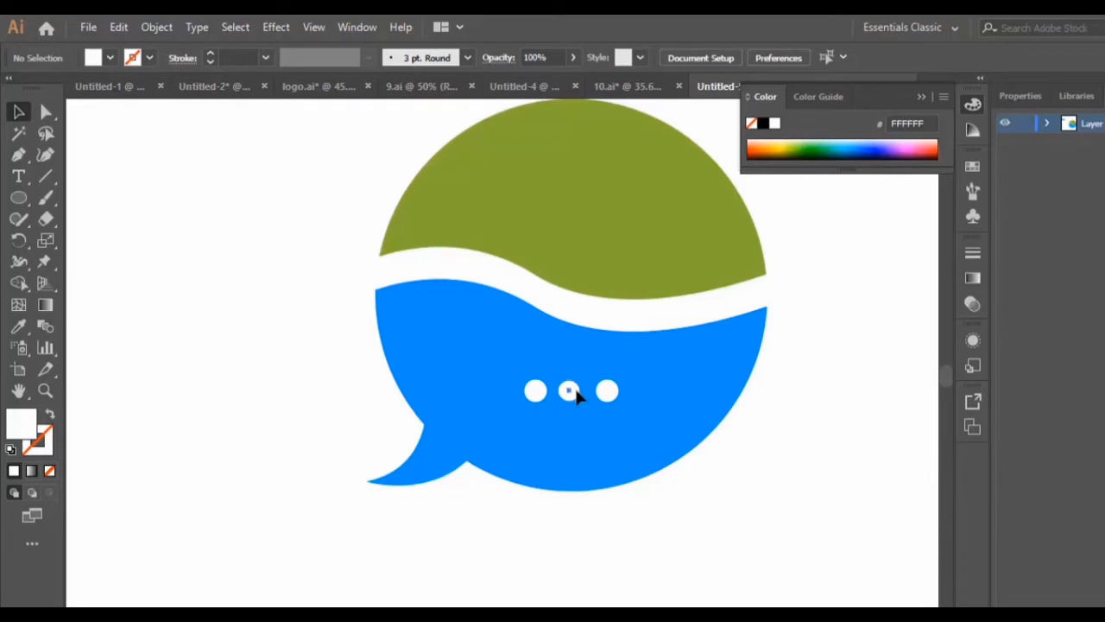
Step: Adjust the middle and right dots so the three dots sit in line with equal gaps of 22 px
{"action": "left_click", "coordinate": [580, 392]}
{"action": "left_click", "coordinate": [731, 494]}
{"action": "left_click_drag", "start_coordinate": [605, 392], "coordinate": [610, 393]}
{"action": "left_click", "coordinate": [704, 496]}
{"action": "scroll", "coordinate": [724, 542], "scroll_direction": "down", "scroll_amount": 1}
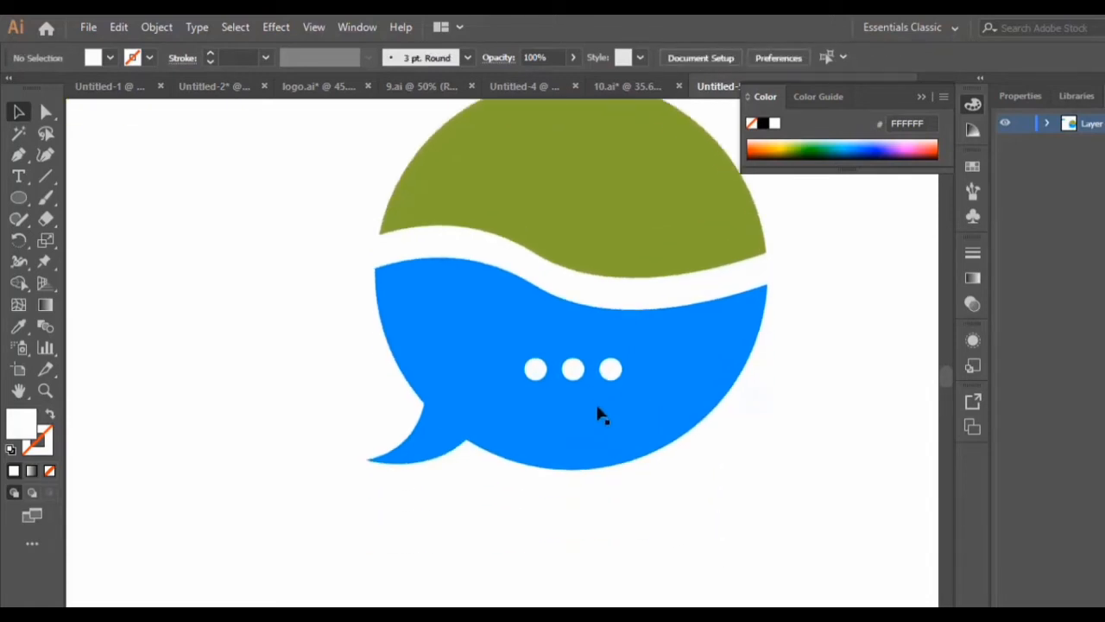
{"action": "mouse_move", "coordinate": [582, 373]}
{"action": "left_mouse_down"}
{"action": "mouse_move", "coordinate": [570, 372]}
{"action": "mouse_move", "coordinate": [581, 373]}
{"action": "left_mouse_up"}
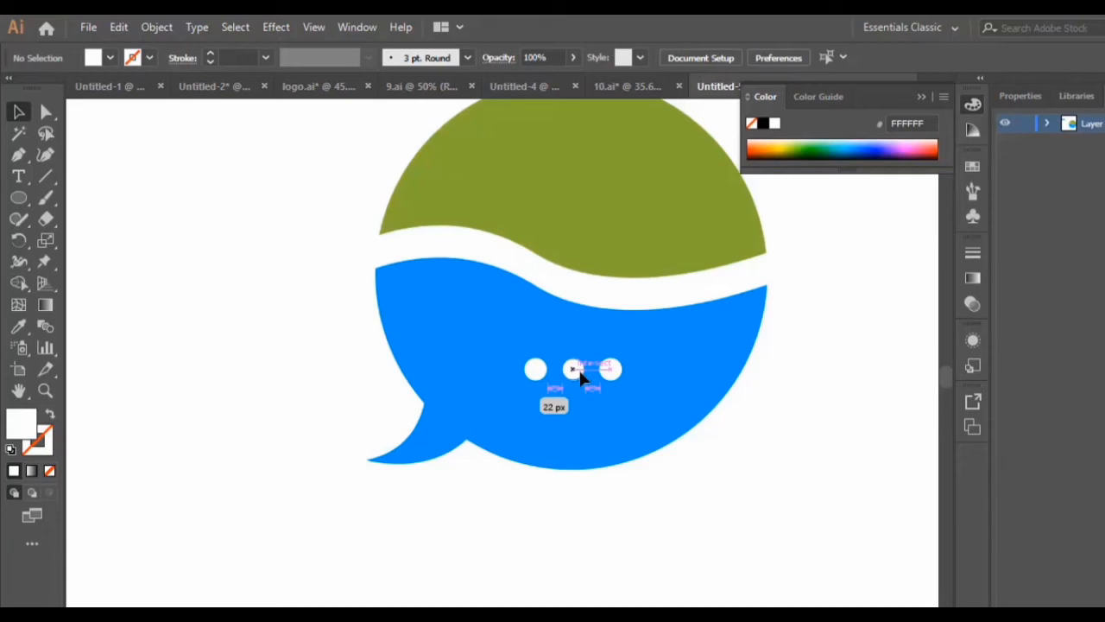
{"action": "left_click_drag", "start_coordinate": [580, 374], "coordinate": [578, 373]}
{"action": "left_click", "coordinate": [730, 506]}
Step: Select the whole logo, scale it down to roughly two-thirds of its size, and move it up and to the right
{"action": "scroll", "coordinate": [750, 518], "scroll_direction": "up", "scroll_amount": 4}
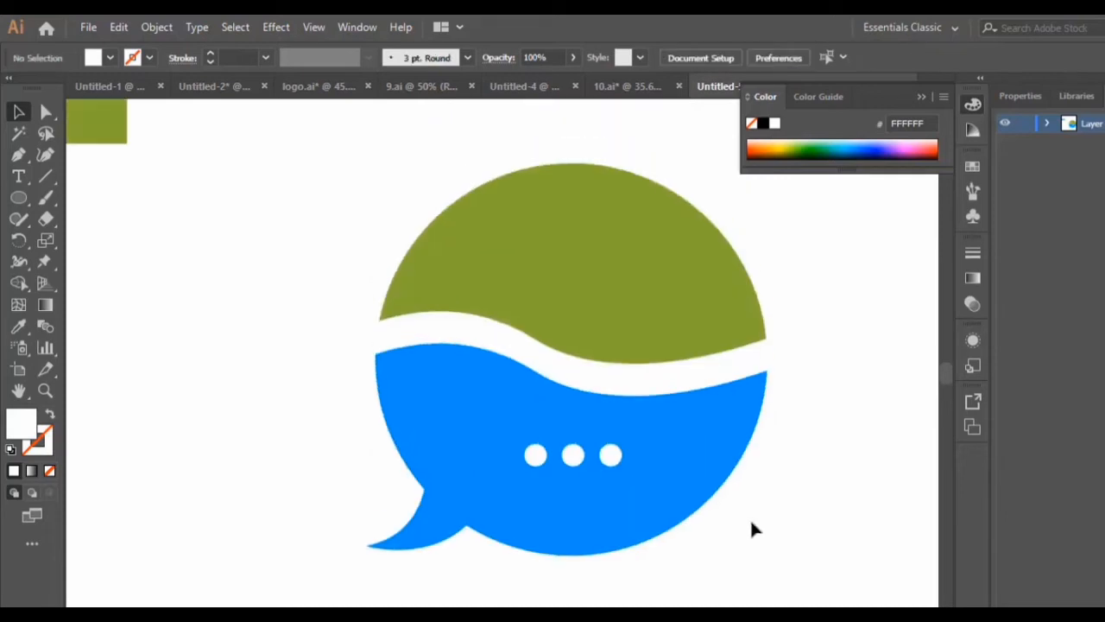
{"action": "scroll", "coordinate": [749, 518], "scroll_direction": "down", "scroll_amount": 1}
{"action": "left_click_drag", "start_coordinate": [361, 173], "coordinate": [764, 561]}
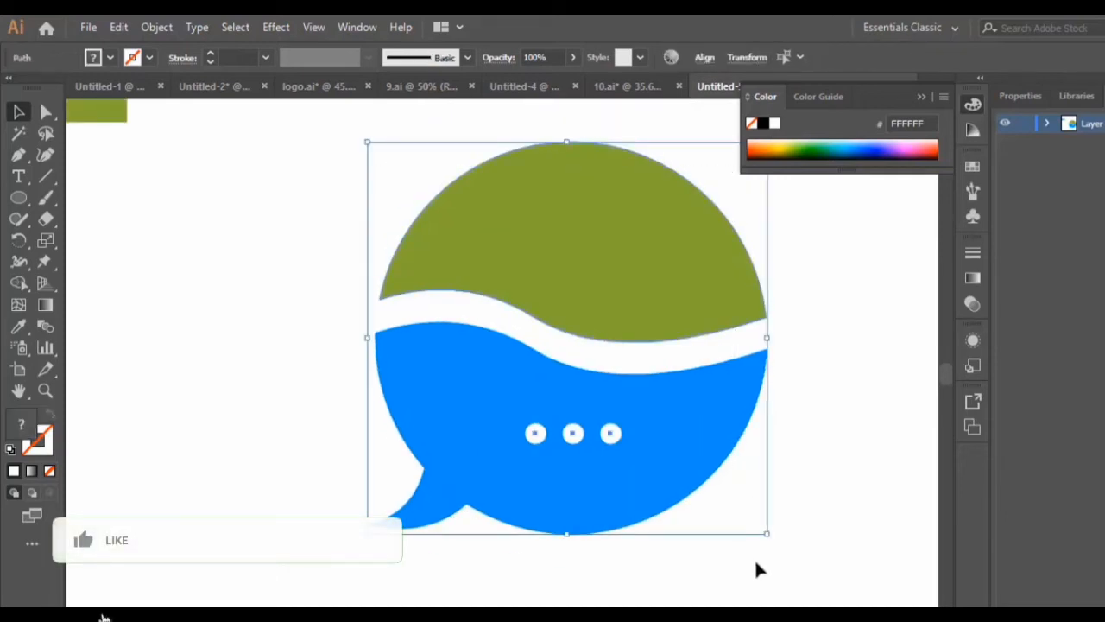
{"action": "key", "text": "ctrl+minus"}
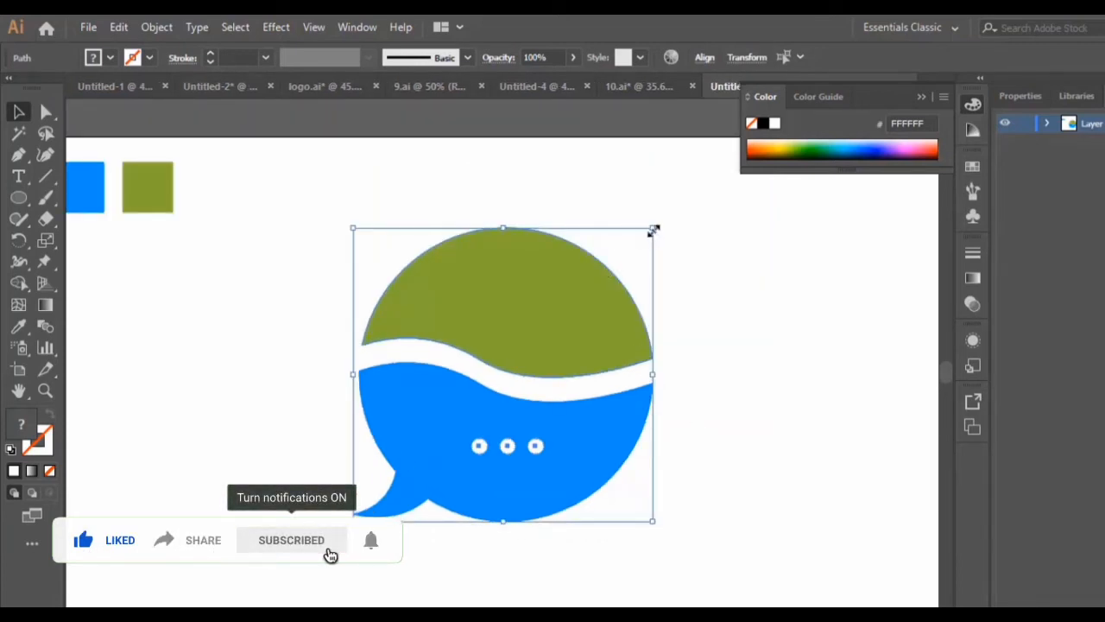
{"action": "left_click_drag", "start_coordinate": [654, 231], "coordinate": [564, 315]}
{"action": "left_click_drag", "start_coordinate": [455, 391], "coordinate": [583, 332]}
{"action": "left_click", "coordinate": [733, 400]}
{"action": "scroll", "coordinate": [733, 400], "scroll_direction": "down", "scroll_amount": 1}
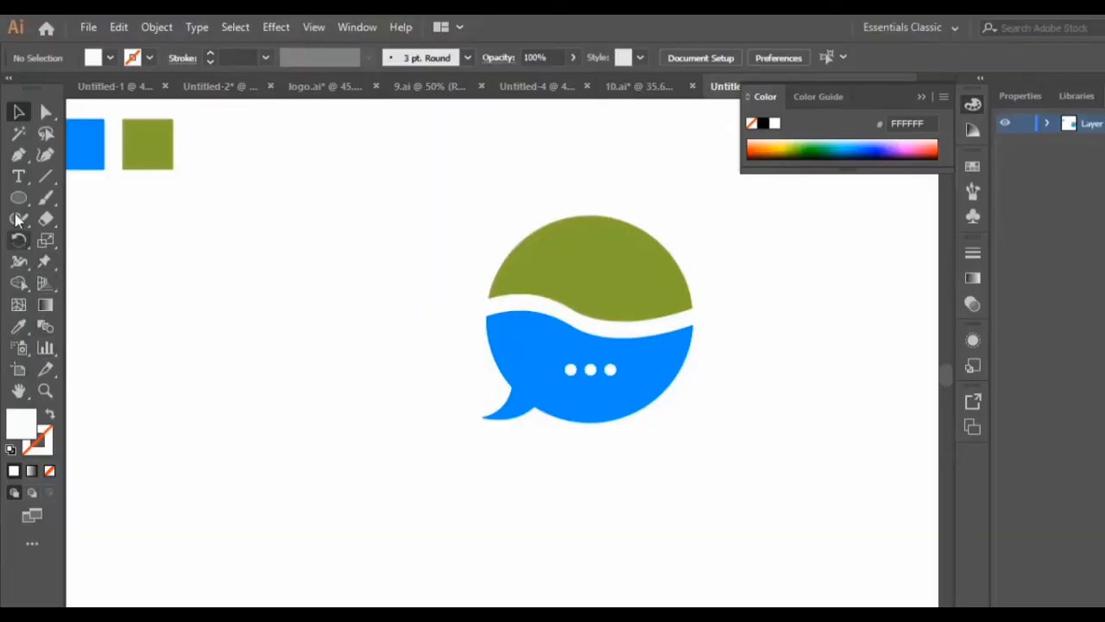
Step: Check the wording in the reference document 10.ai, return to Untitled-5 and add the text "Sochal chat" below the logo
{"action": "left_click", "coordinate": [17, 177]}
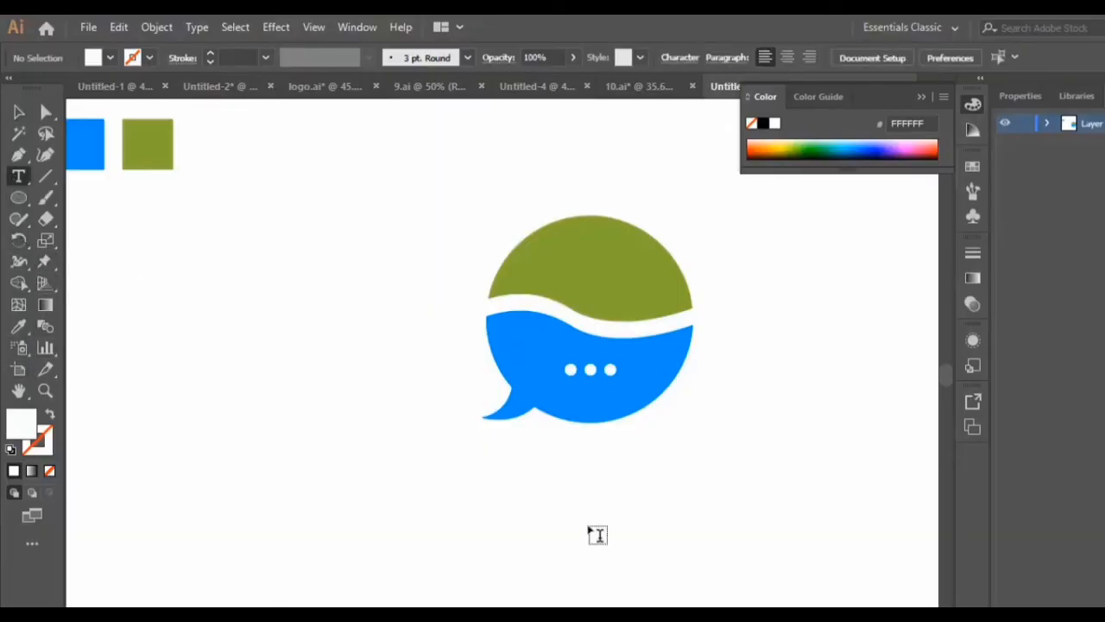
{"action": "left_click", "coordinate": [662, 87]}
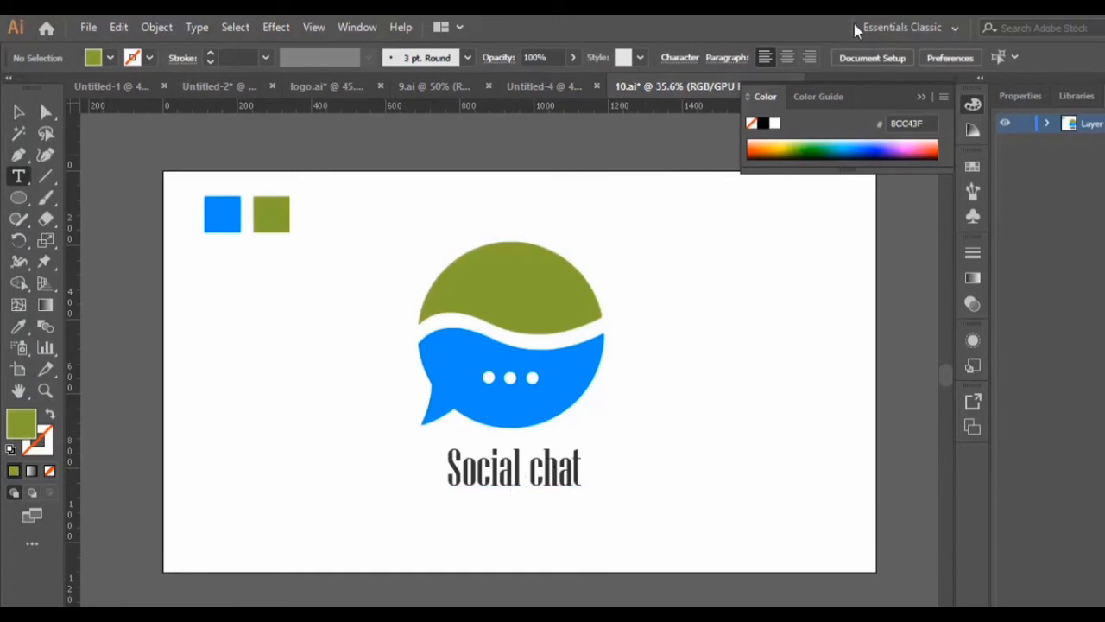
{"action": "left_click", "coordinate": [918, 99]}
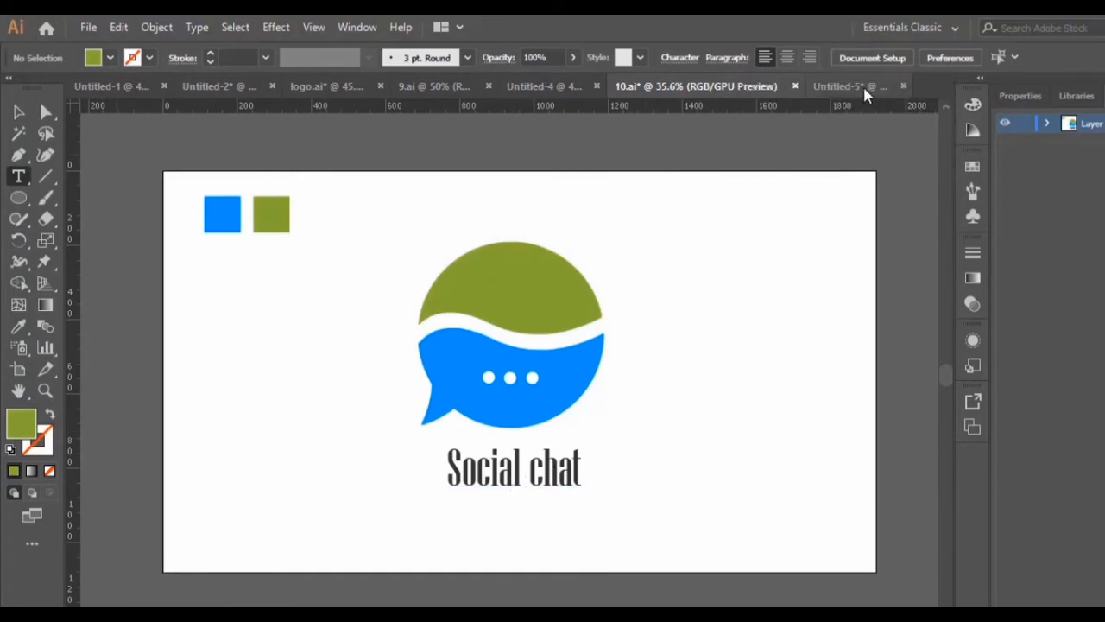
{"action": "left_click", "coordinate": [867, 90]}
{"action": "left_click", "coordinate": [537, 483]}
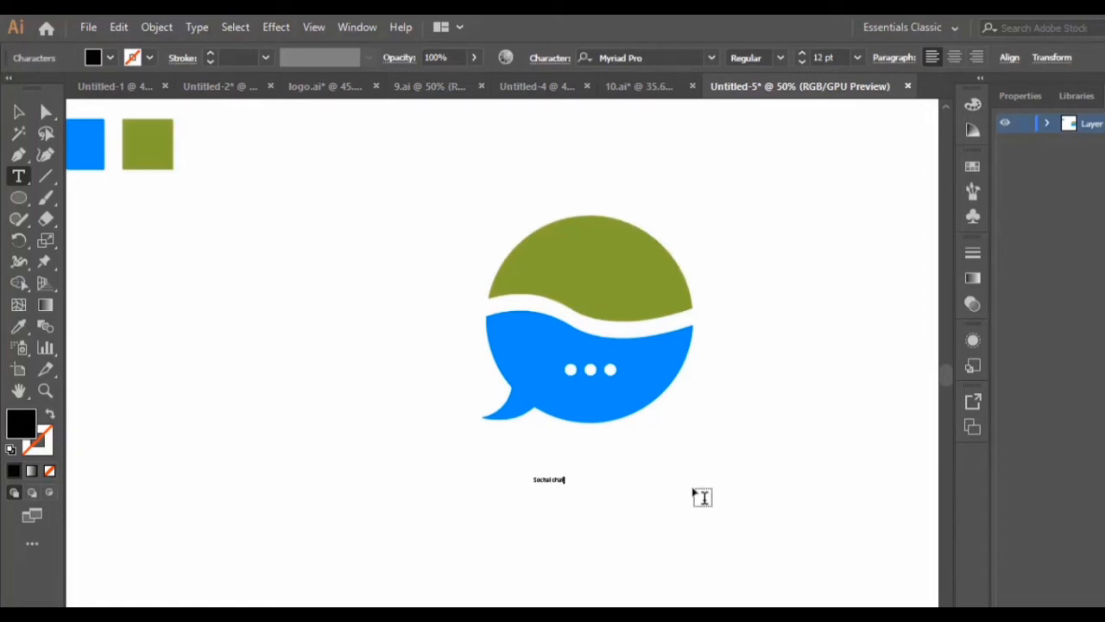
Step: Set all of the text below the logo to 72 pt in the Niagara Solid font
{"action": "key", "text": "ctrl+a"}
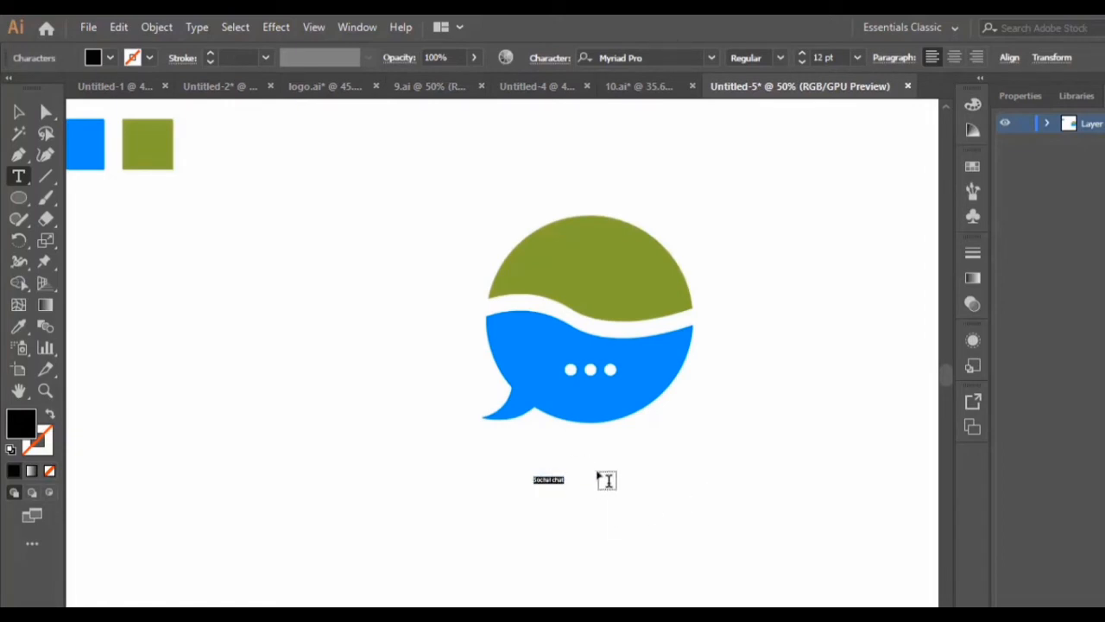
{"action": "left_click", "coordinate": [858, 57]}
{"action": "left_click", "coordinate": [879, 376]}
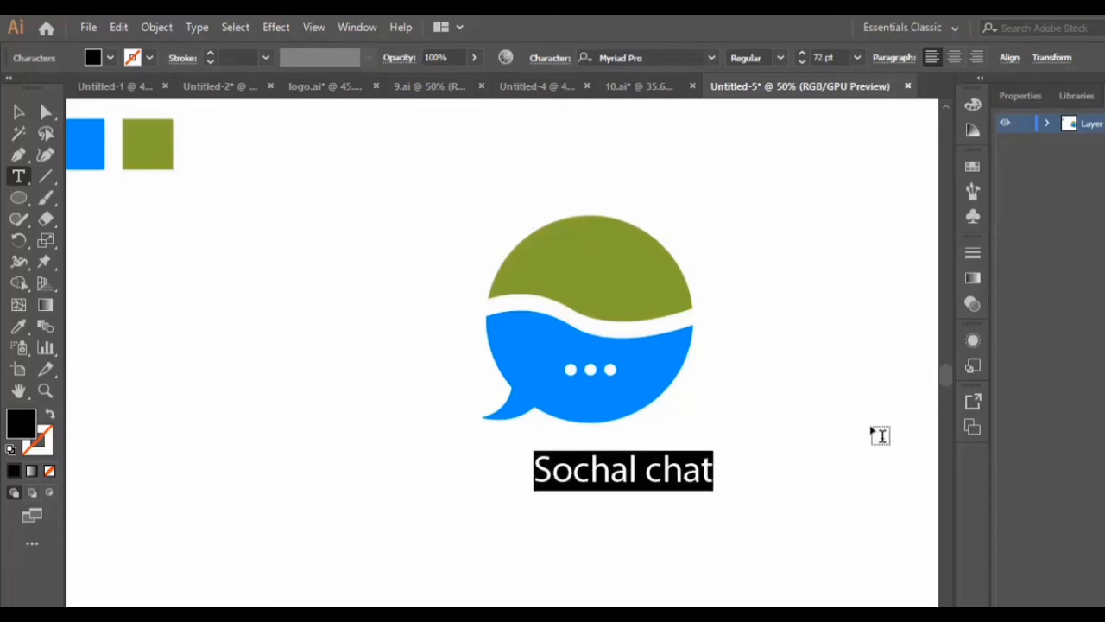
{"action": "left_click", "coordinate": [646, 58]}
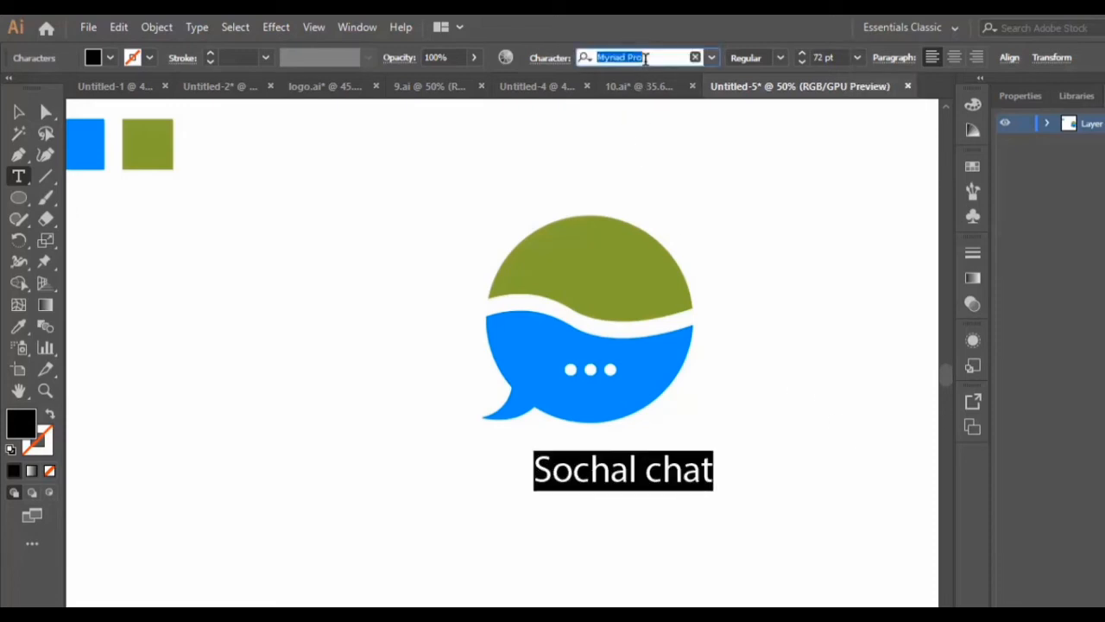
{"action": "key", "text": "Down"}
{"action": "key", "text": "Down"}
{"action": "key", "text": "Down"}
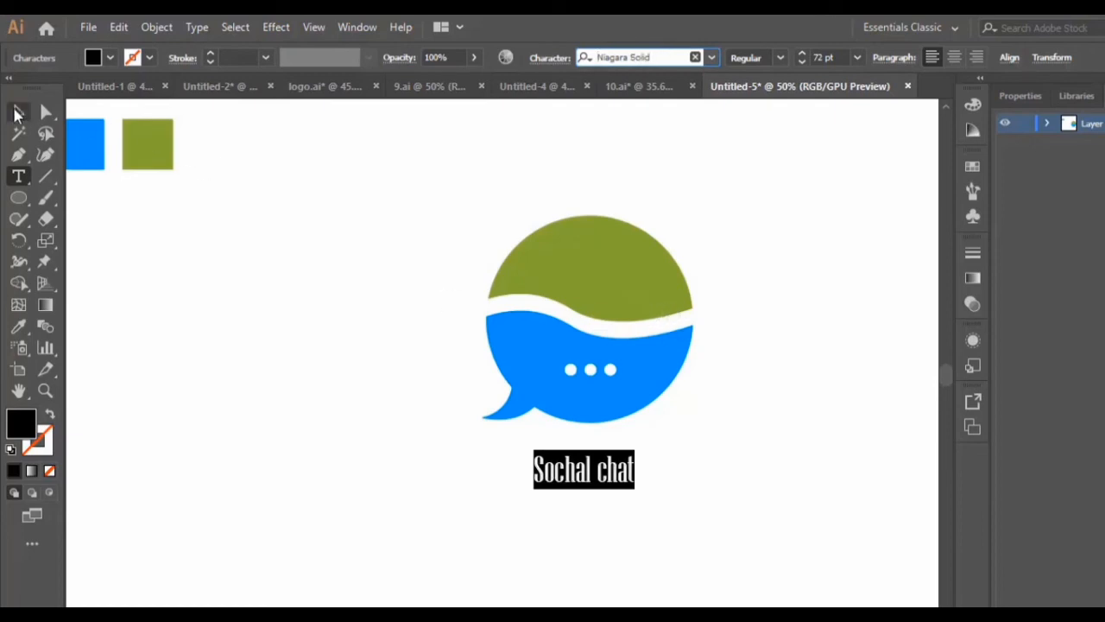
Step: Correct the spelling of the text to "Social chat" and finish editing it
{"action": "left_click", "coordinate": [15, 112]}
{"action": "double_click", "coordinate": [572, 471]}
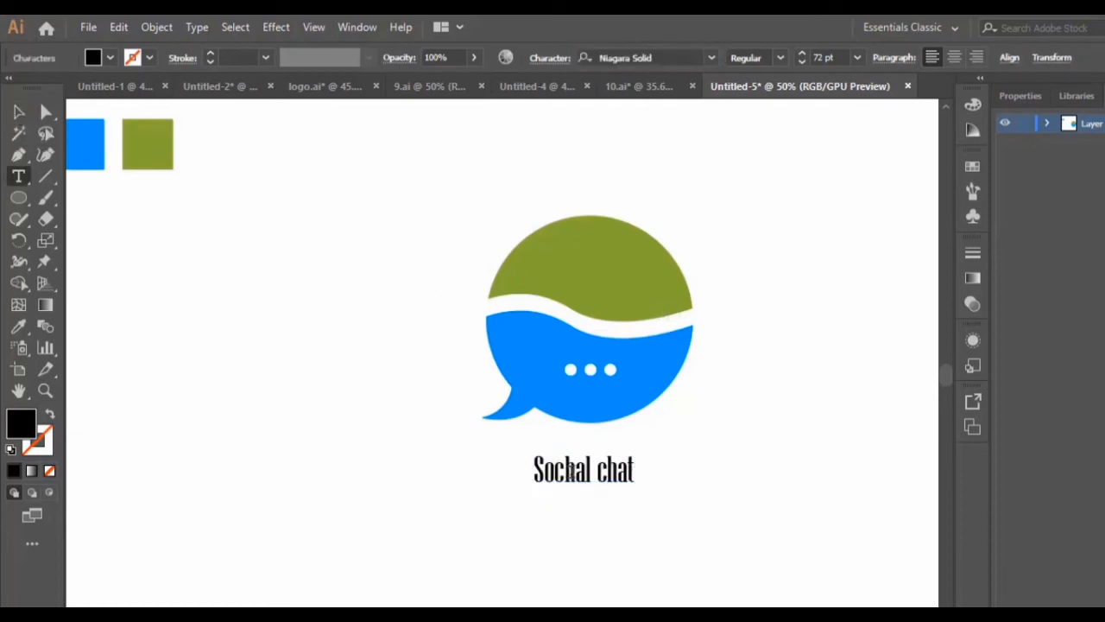
{"action": "left_click_drag", "start_coordinate": [562, 470], "coordinate": [576, 471]}
{"action": "type", "text": "i"}
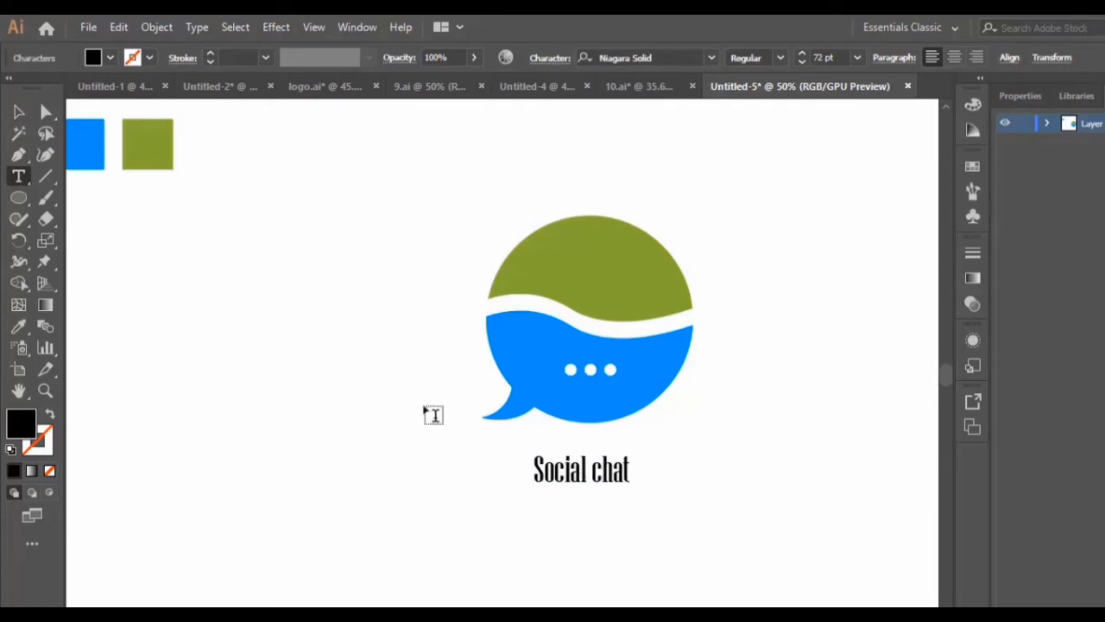
{"action": "key", "text": "Escape"}
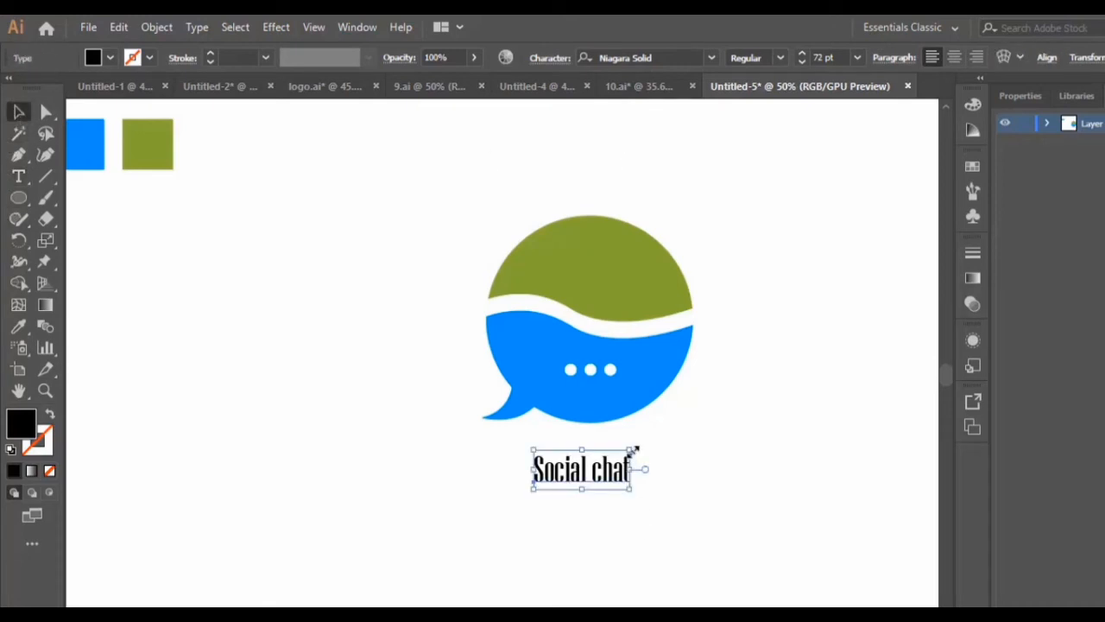
Step: Enlarge the Social chat text to about 115 pt, centre it beneath the speech bubble, and undo a stray drag on it
{"action": "left_click_drag", "start_coordinate": [630, 450], "coordinate": [658, 478]}
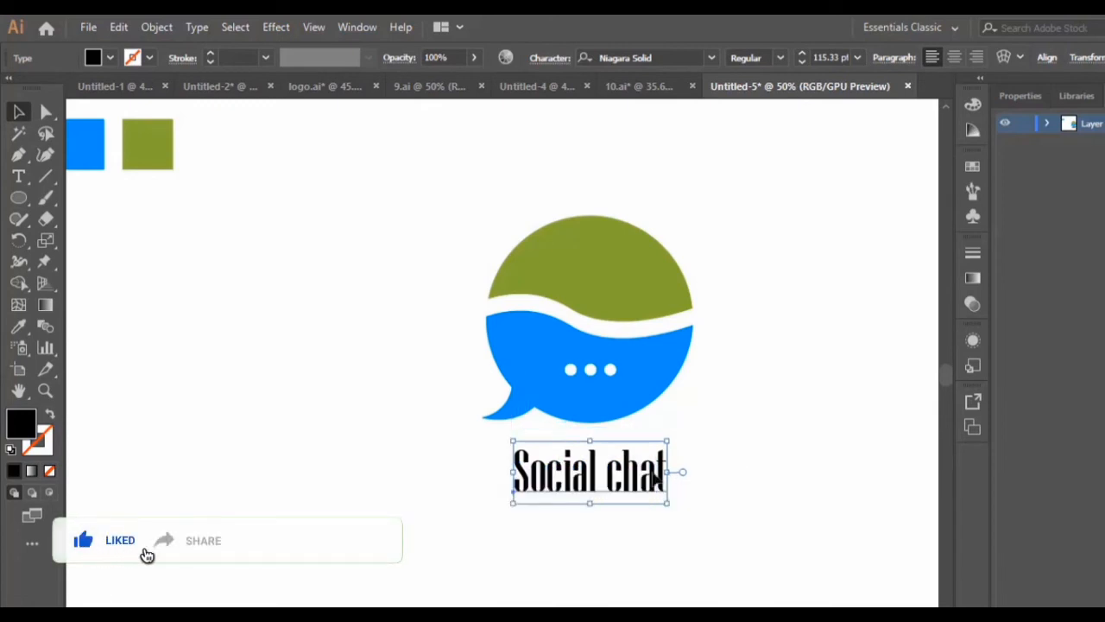
{"action": "left_click", "coordinate": [717, 425]}
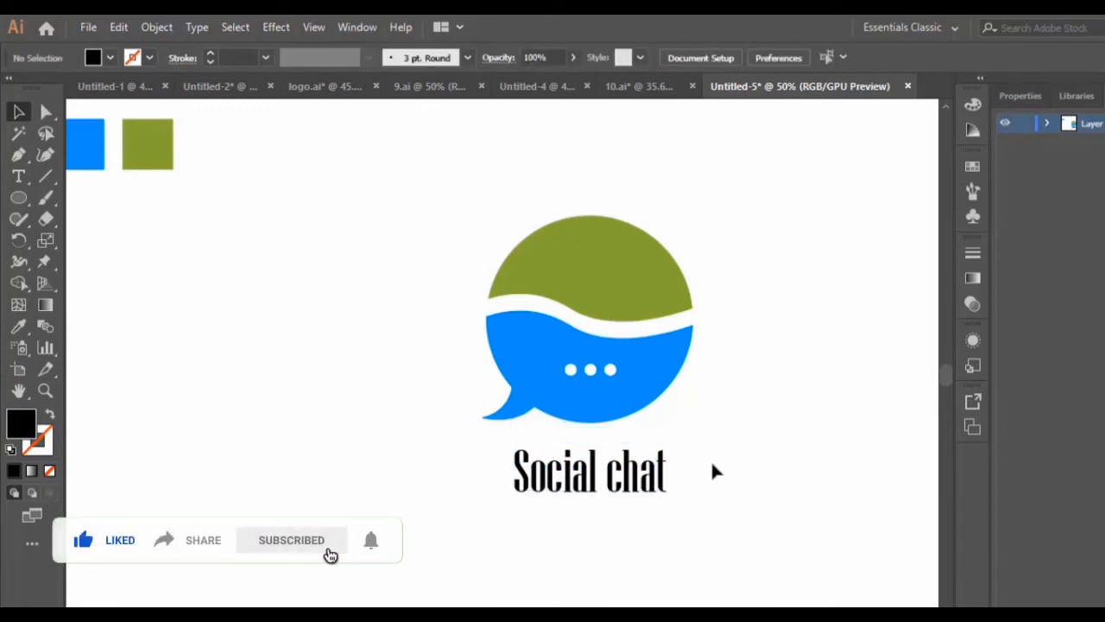
{"action": "left_click", "coordinate": [665, 476]}
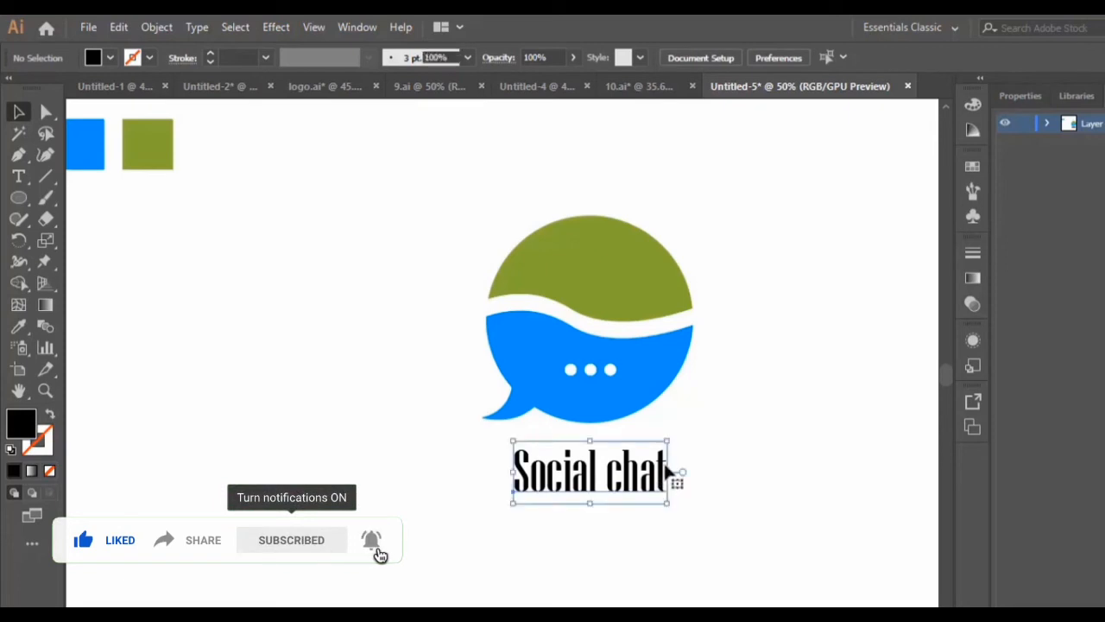
{"action": "left_click_drag", "start_coordinate": [673, 440], "coordinate": [752, 431]}
{"action": "key", "text": "ctrl+z"}
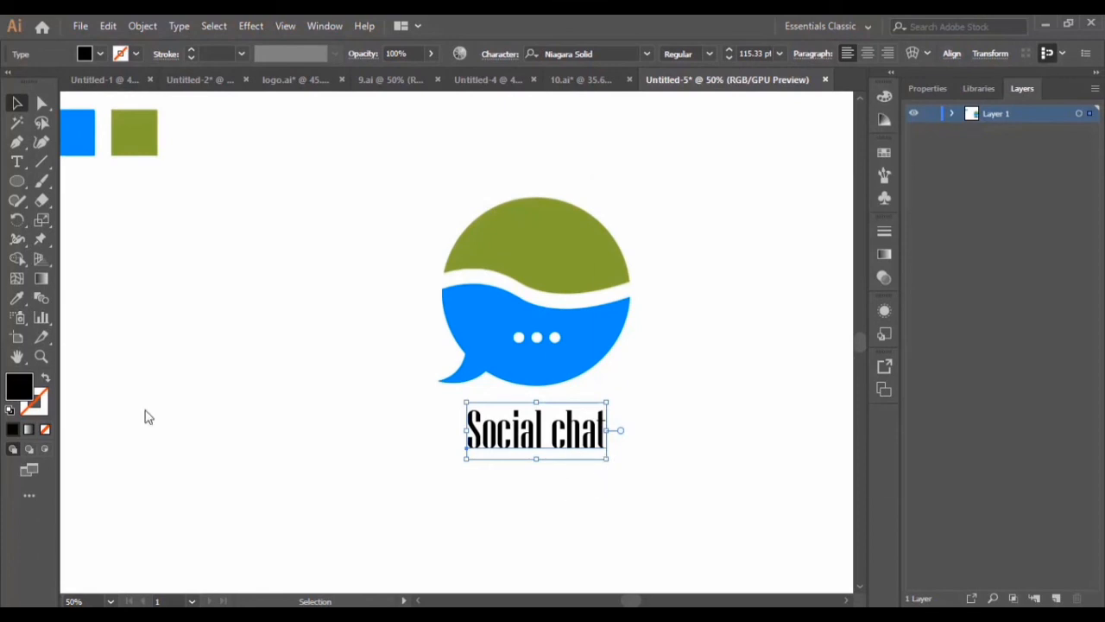
Step: Set the fill of the Social chat text to dark grey and deselect it
{"action": "double_click", "coordinate": [19, 386]}
{"action": "left_click_drag", "start_coordinate": [628, 376], "coordinate": [617, 397]}
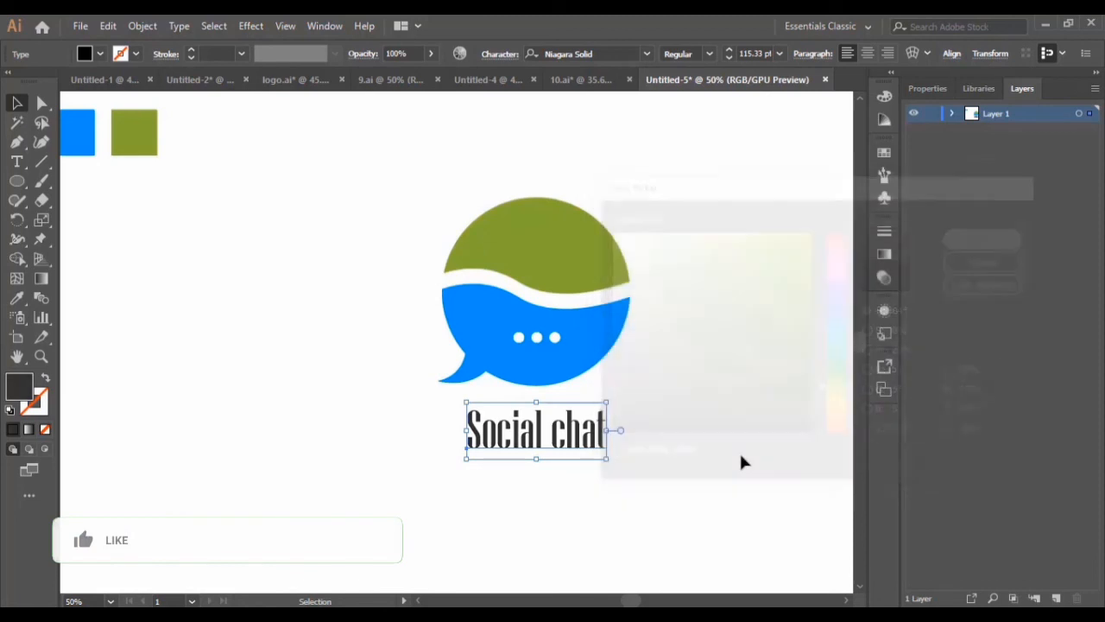
{"action": "left_click", "coordinate": [679, 480]}
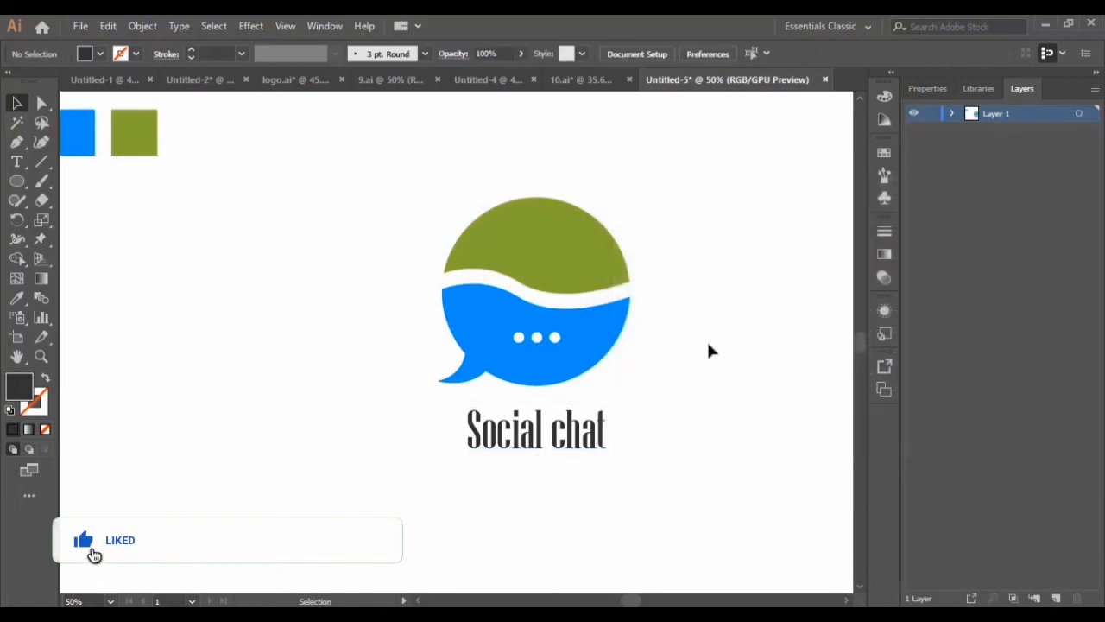
{"action": "scroll", "coordinate": [708, 363], "scroll_direction": "up", "scroll_amount": 2}
{"action": "scroll", "coordinate": [708, 364], "scroll_direction": "down", "scroll_amount": 3}
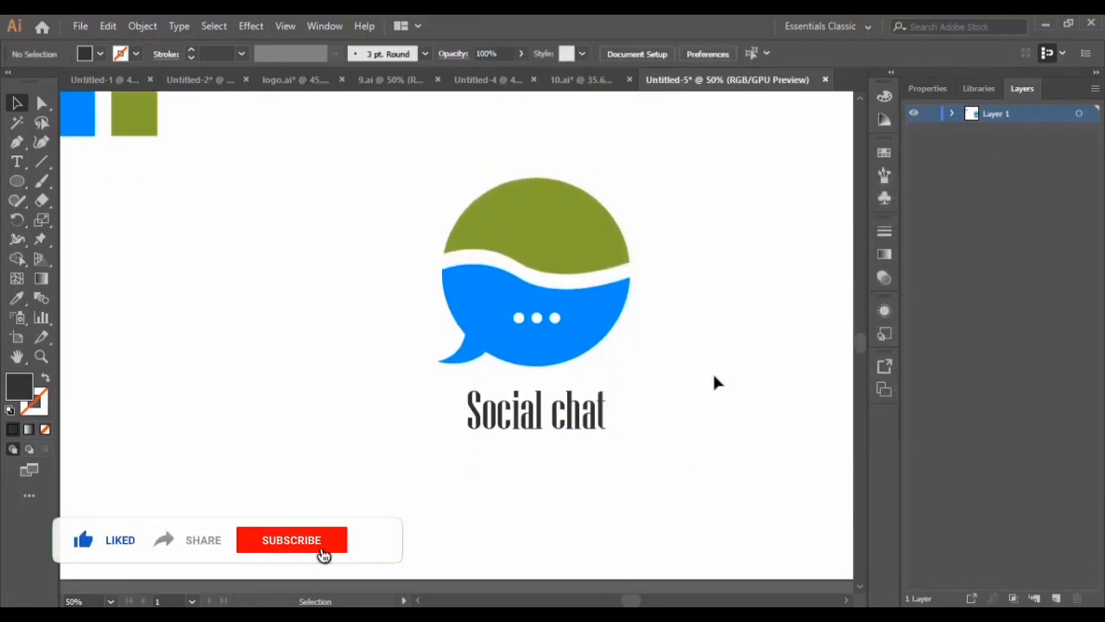